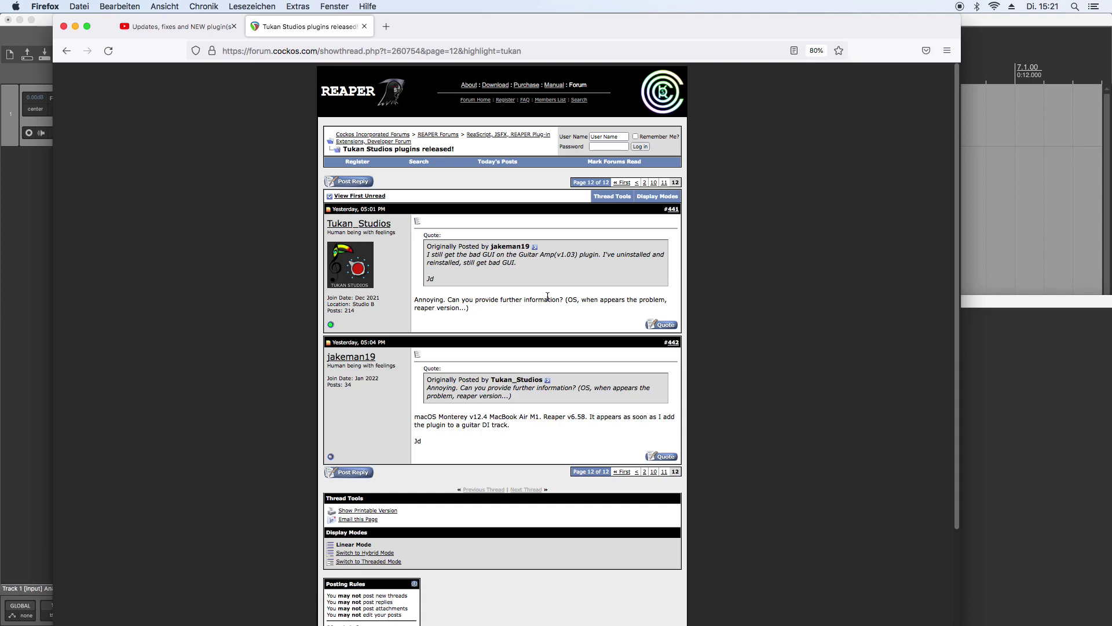
Examine the forum reply describing when the Guitar Amp GUI problem appears, highlighting the relevant passage.
{"action": "left_click_drag", "start_coordinate": [590, 416], "coordinate": [667, 426]}
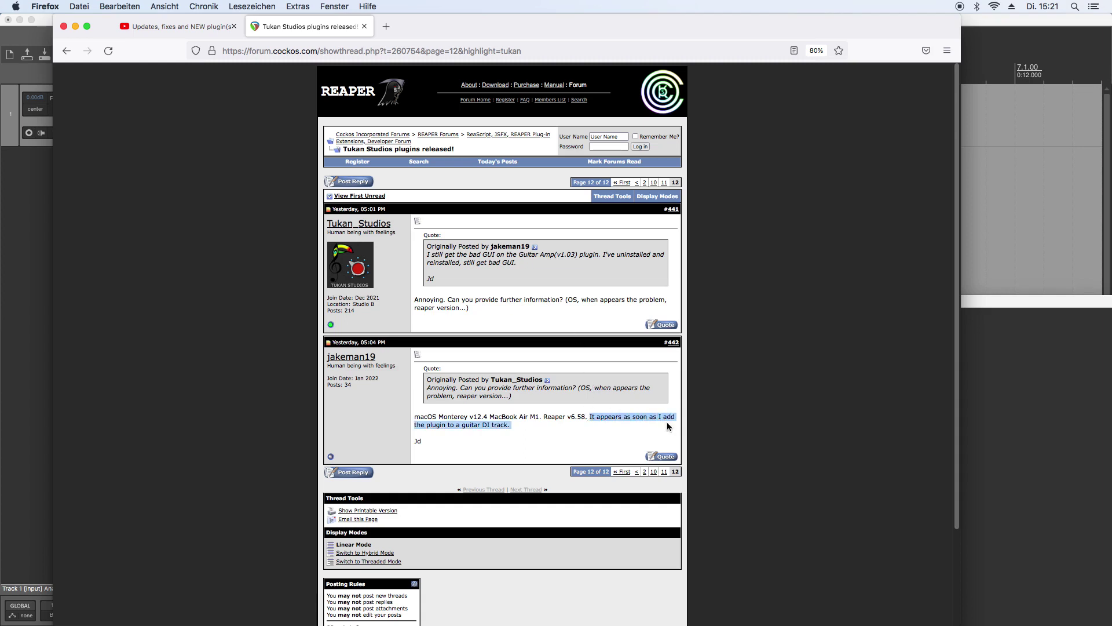
{"action": "left_click", "coordinate": [458, 426]}
{"action": "left_click_drag", "start_coordinate": [466, 425], "coordinate": [510, 426]}
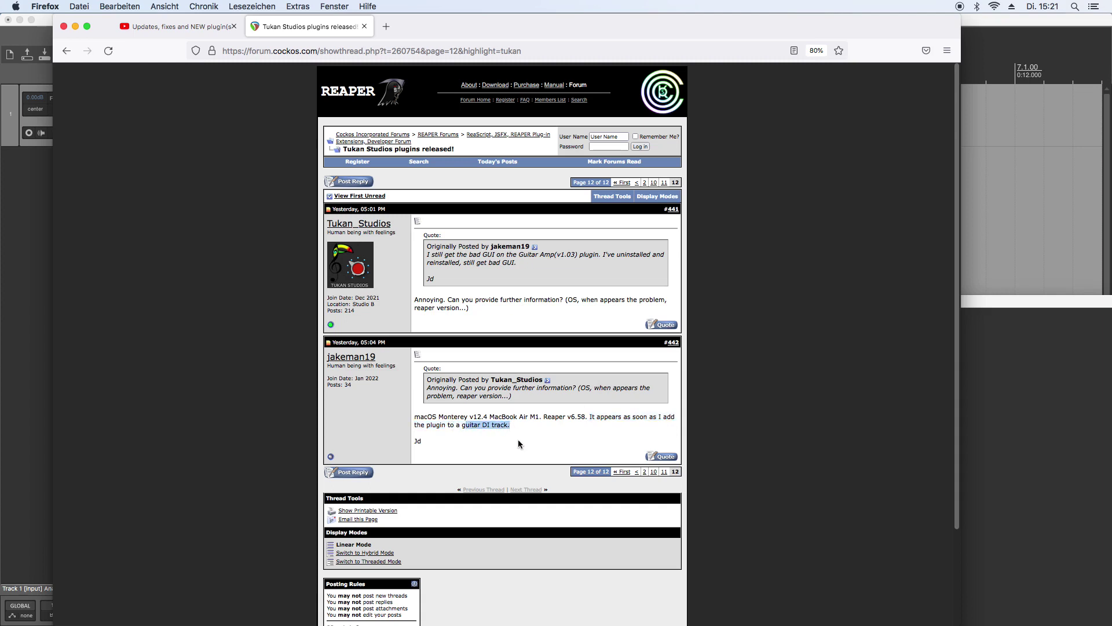
{"action": "left_click", "coordinate": [517, 439]}
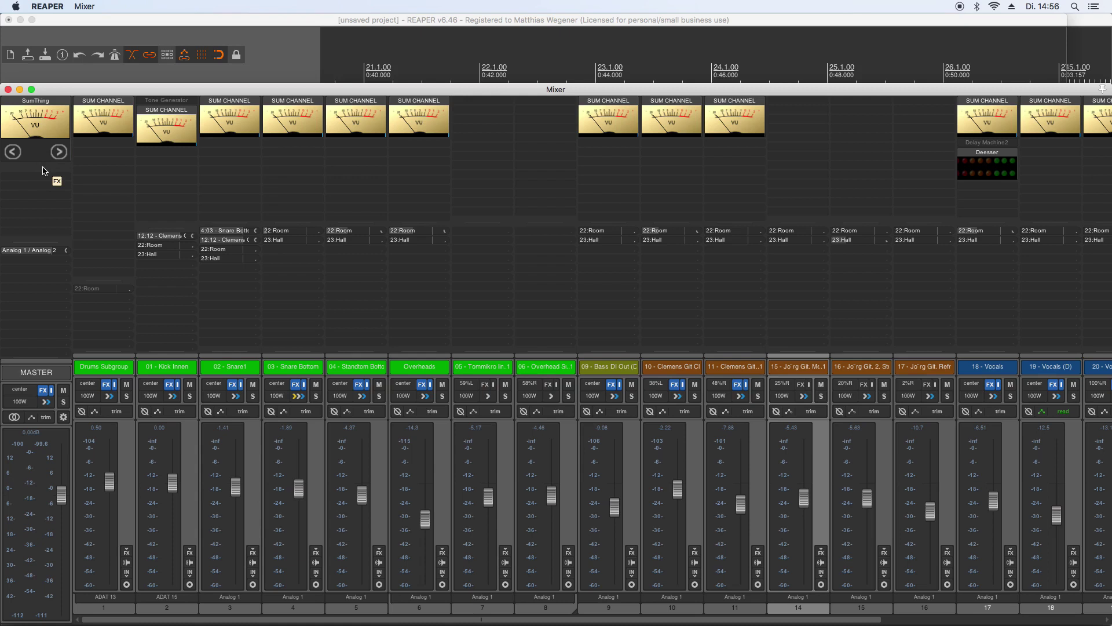
Switch to REAPER and add the JS: ConsoleMeter (Tukan) plugin to the master track.
{"action": "double_click", "coordinate": [44, 171]}
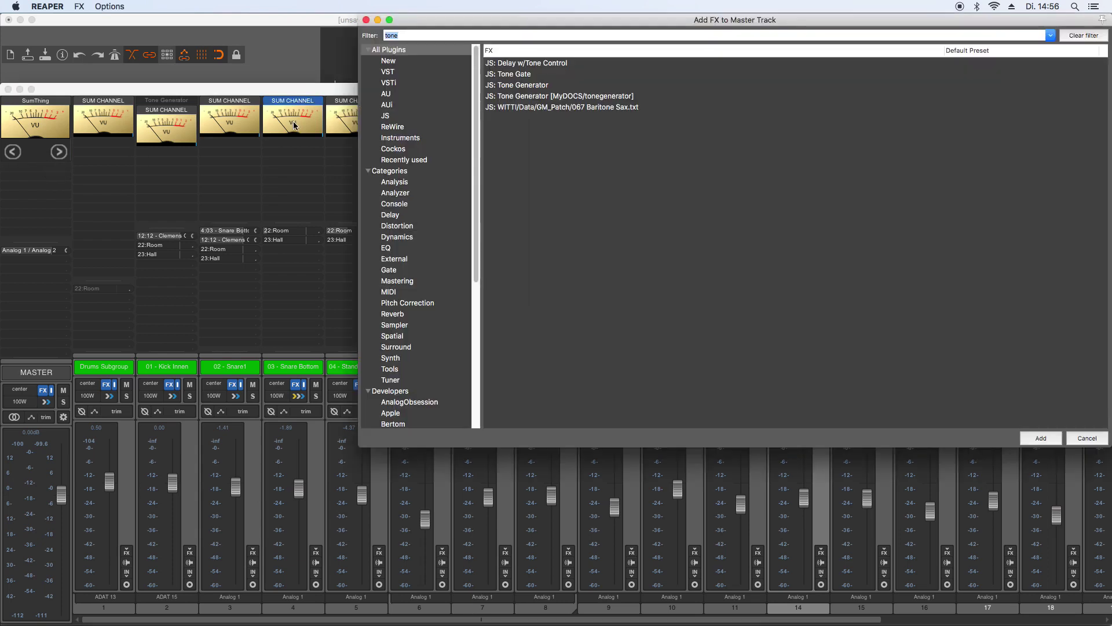
{"action": "type", "text": "consol"}
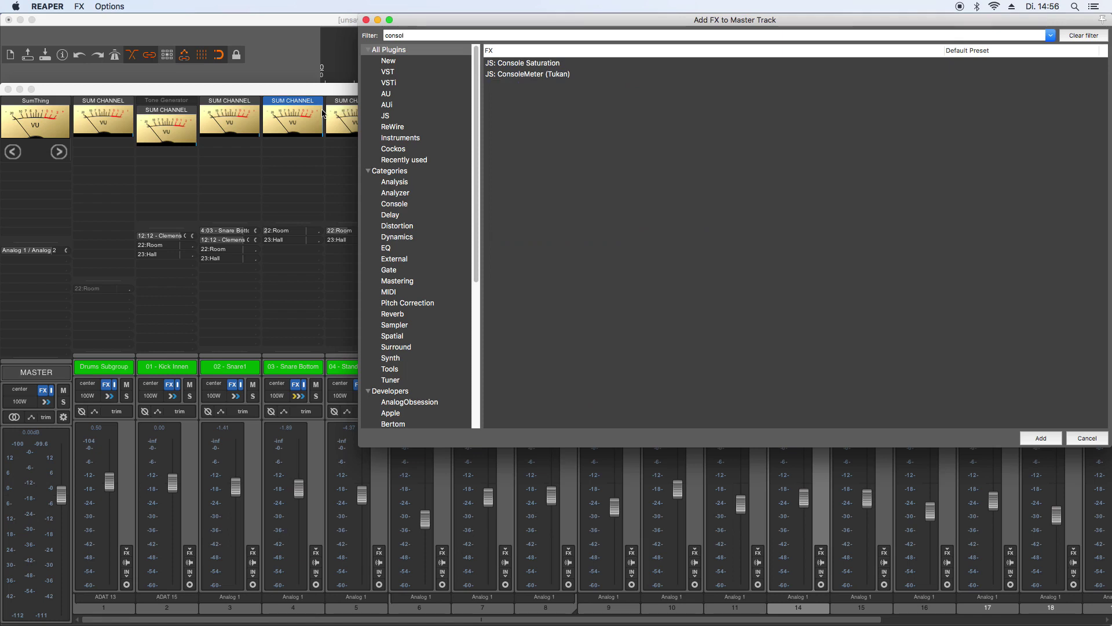
{"action": "double_click", "coordinate": [513, 76]}
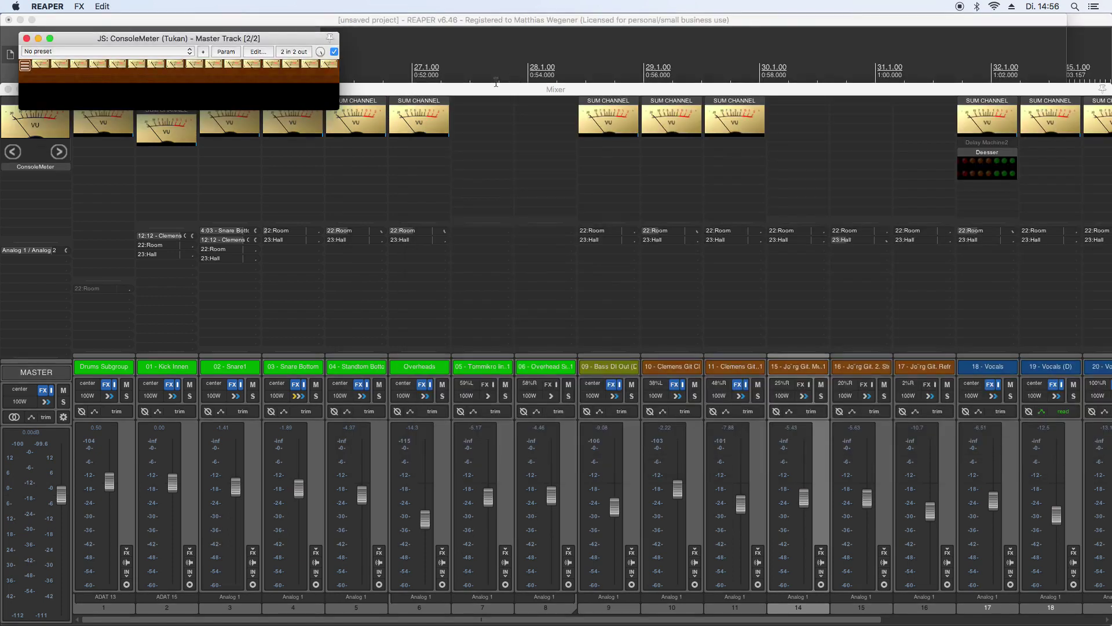
Enlarge the ConsoleMeter window to the full screen width and place it above the mixer.
{"action": "mouse_move", "coordinate": [197, 40]}
{"action": "left_mouse_down"}
{"action": "mouse_move", "coordinate": [218, 37]}
{"action": "mouse_move", "coordinate": [194, 43]}
{"action": "mouse_move", "coordinate": [209, 45]}
{"action": "left_mouse_up"}
{"action": "left_click_drag", "start_coordinate": [350, 111], "coordinate": [1110, 96]}
{"action": "left_click_drag", "start_coordinate": [732, 39], "coordinate": [691, 18]}
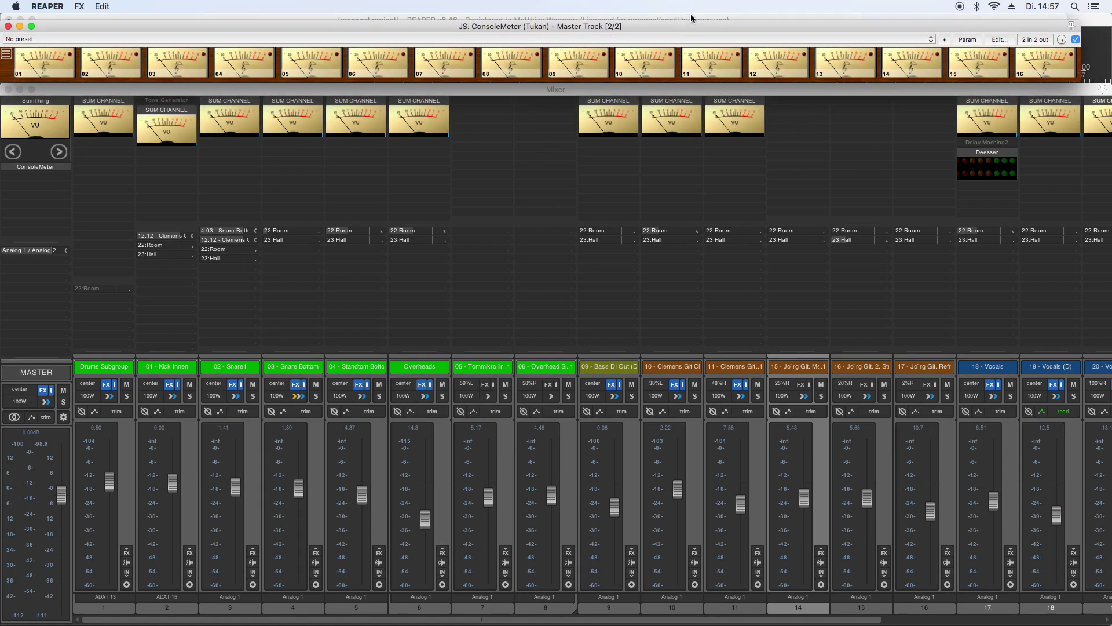
{"action": "left_click_drag", "start_coordinate": [1081, 73], "coordinate": [1109, 75]}
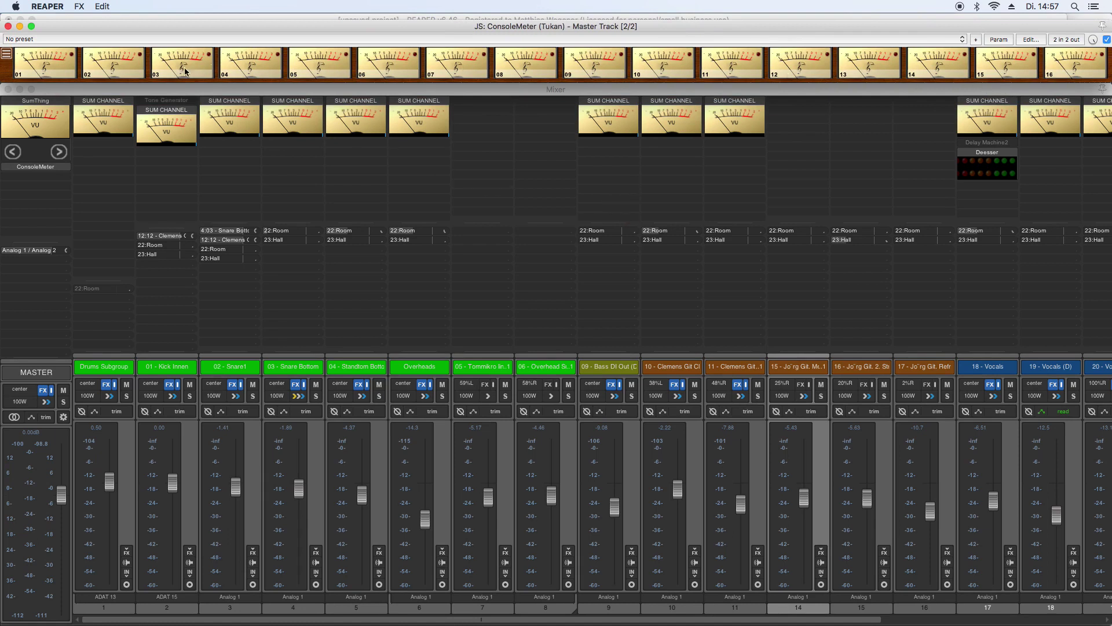
Set the ConsoleMeter to 24 channels in two rows and make its window tall enough for both rows.
{"action": "left_click", "coordinate": [8, 56]}
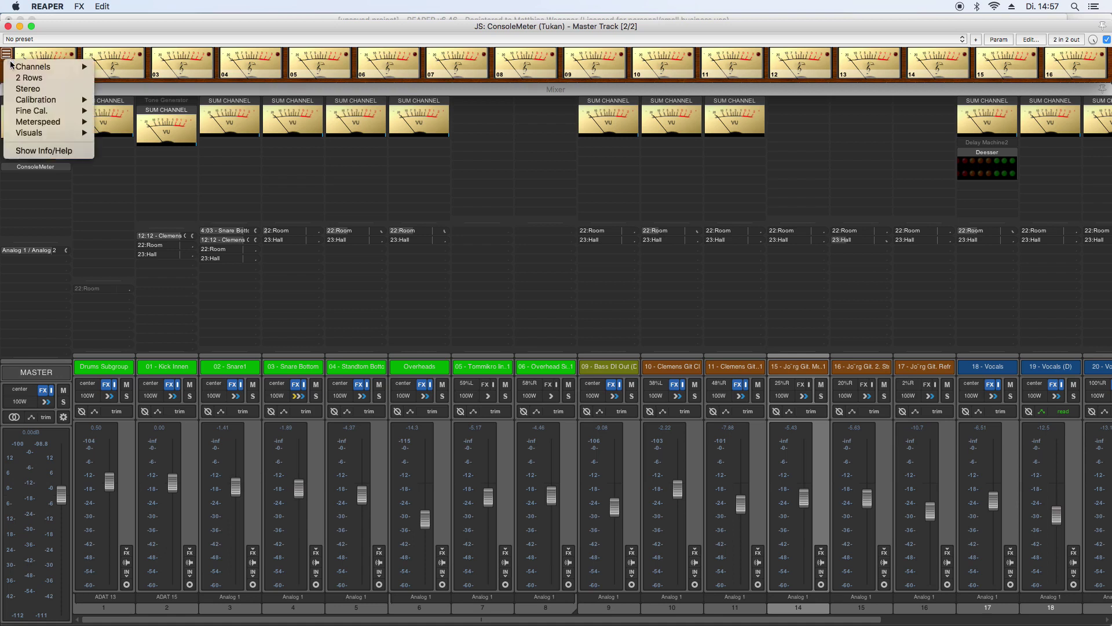
{"action": "mouse_move", "coordinate": [86, 67]}
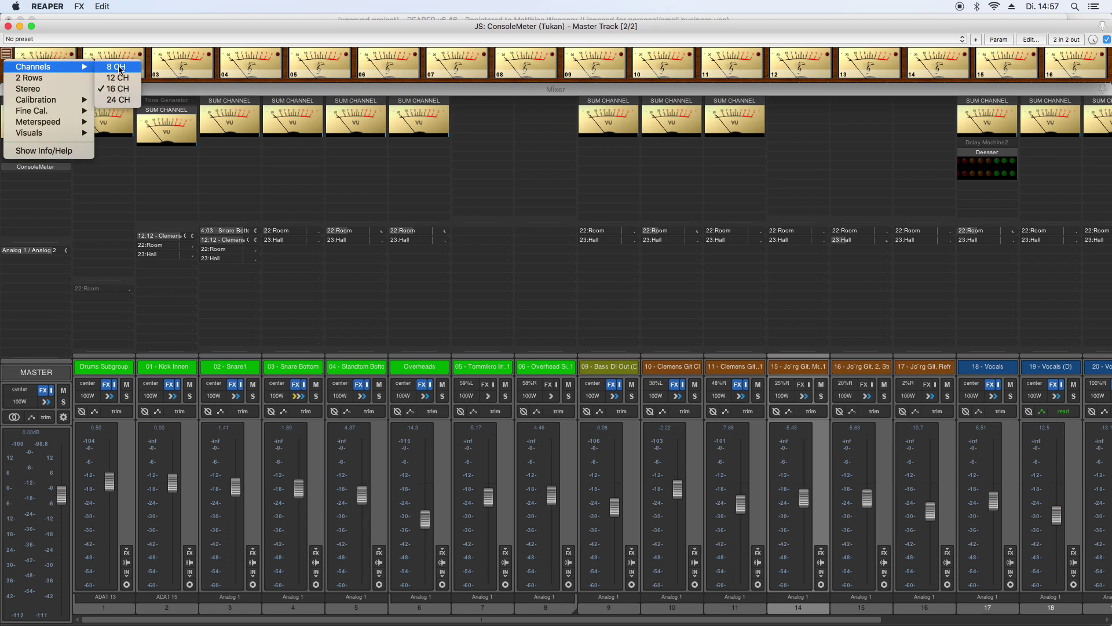
{"action": "left_click", "coordinate": [124, 100]}
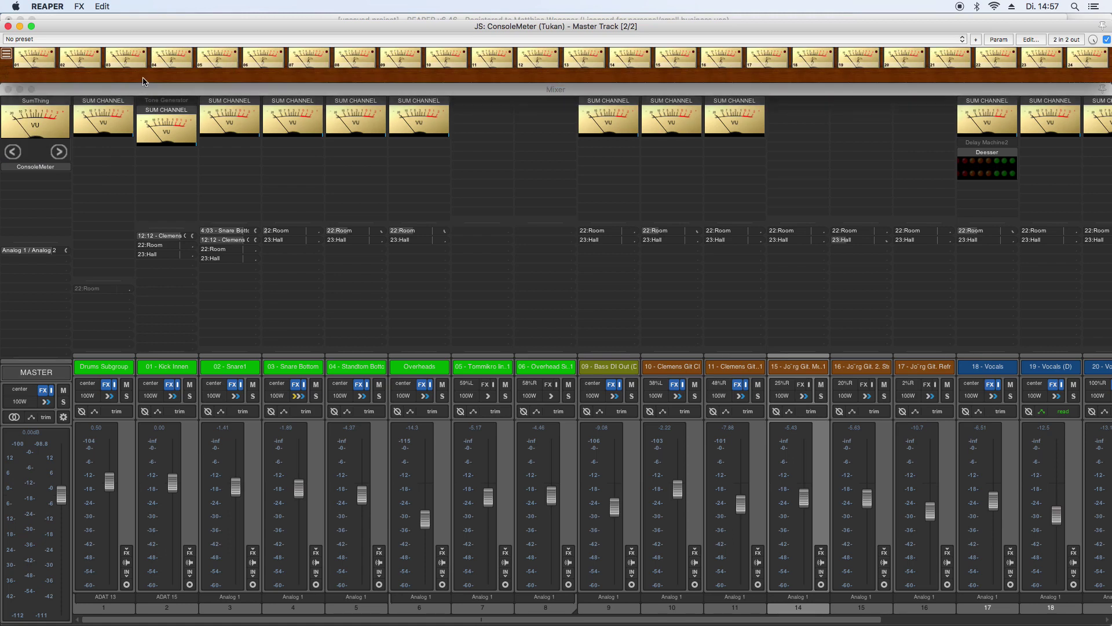
{"action": "left_click_drag", "start_coordinate": [189, 81], "coordinate": [189, 98]}
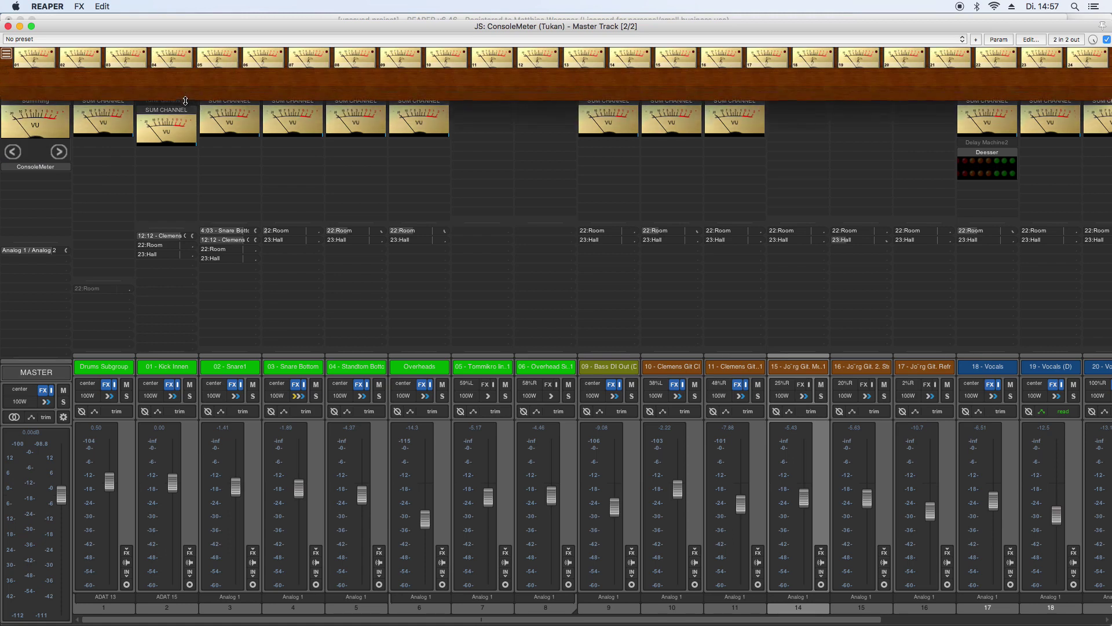
{"action": "left_click", "coordinate": [6, 55]}
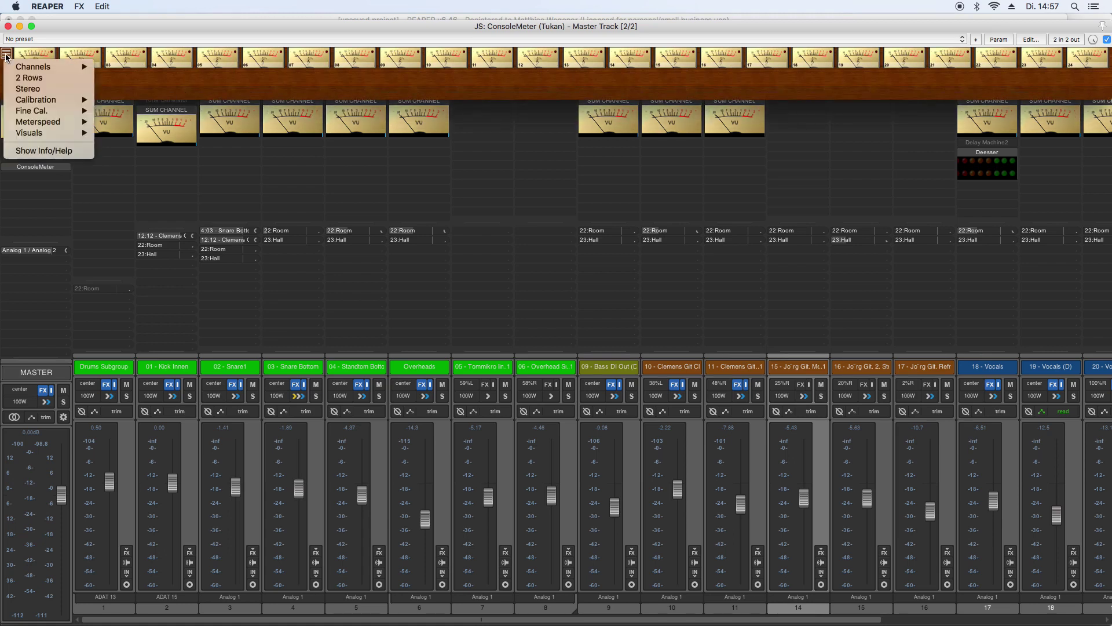
{"action": "left_click", "coordinate": [31, 78]}
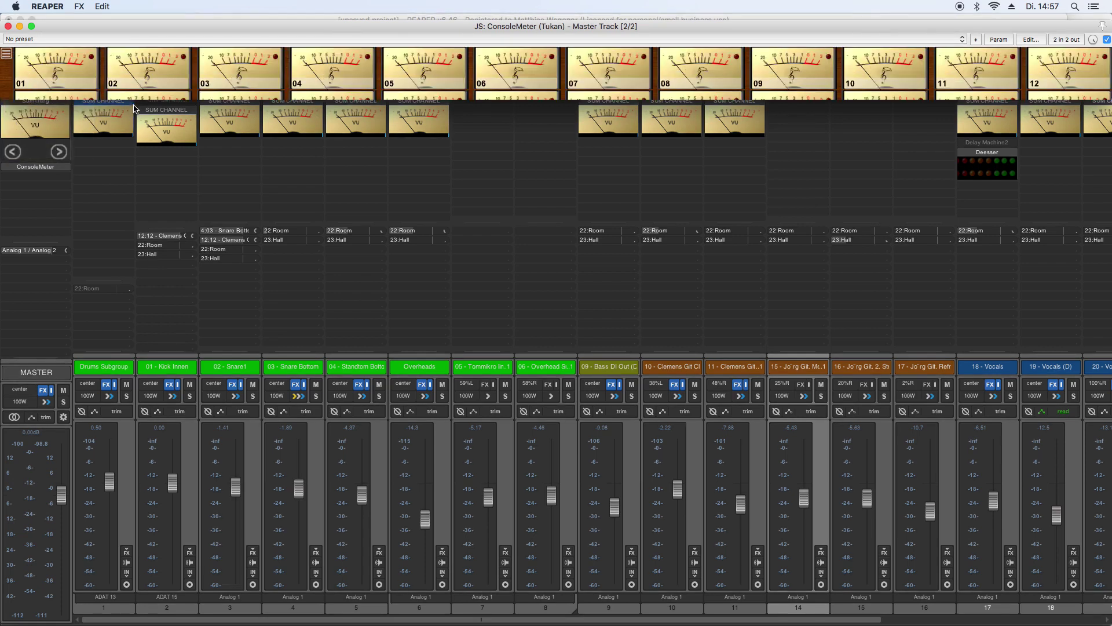
{"action": "left_click_drag", "start_coordinate": [135, 99], "coordinate": [135, 135]}
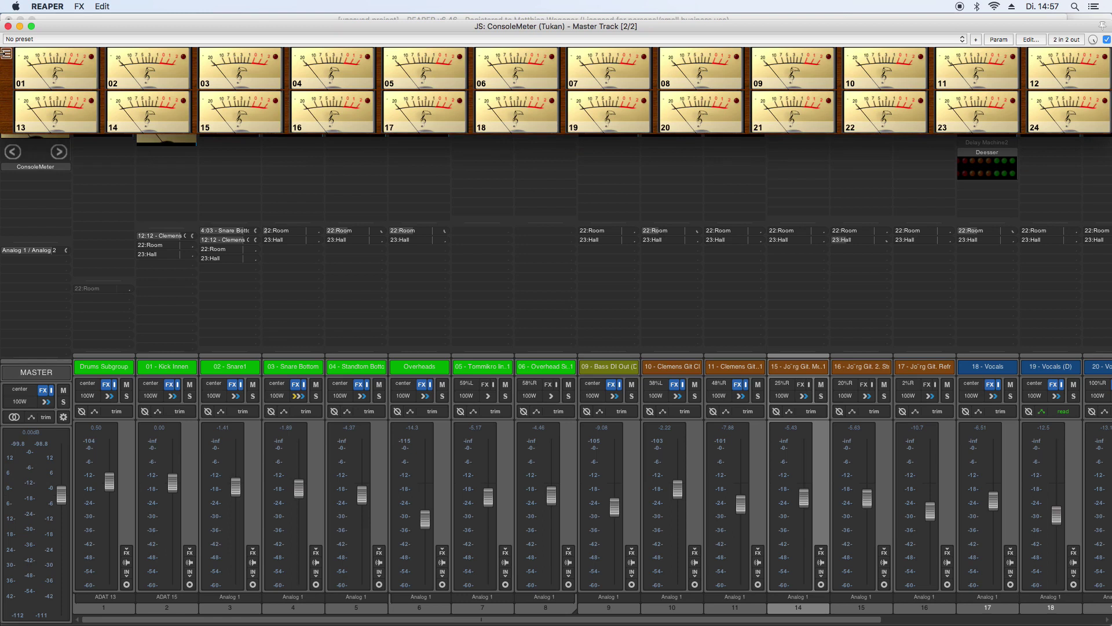
Set the ConsoleMeter to 12 channels in a single row and reduce its window height to fit.
{"action": "left_click", "coordinate": [6, 54]}
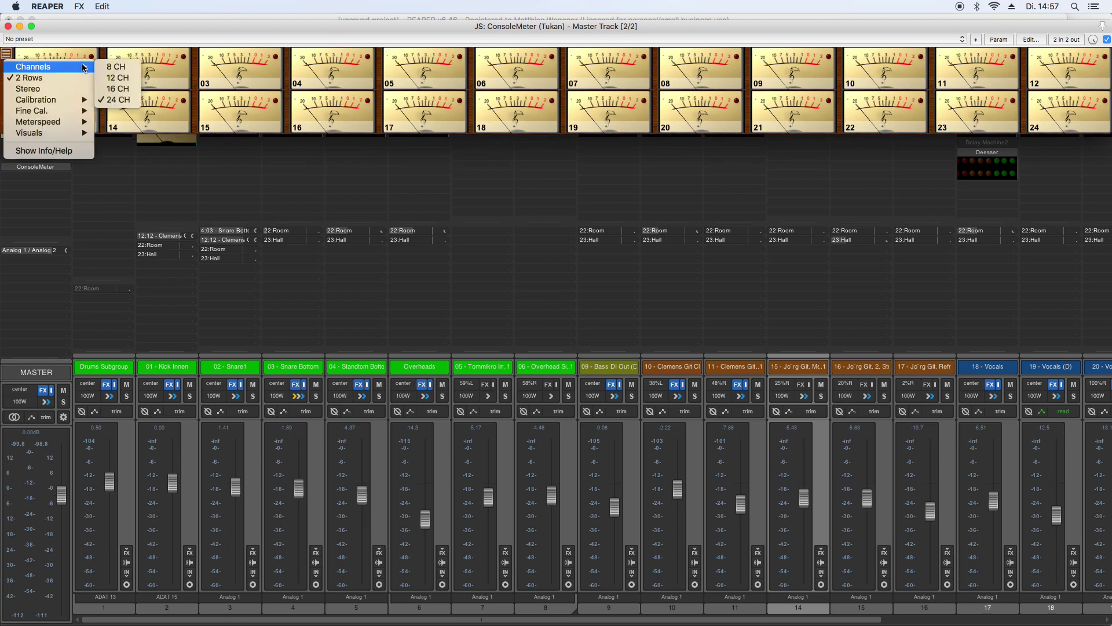
{"action": "left_click", "coordinate": [110, 83]}
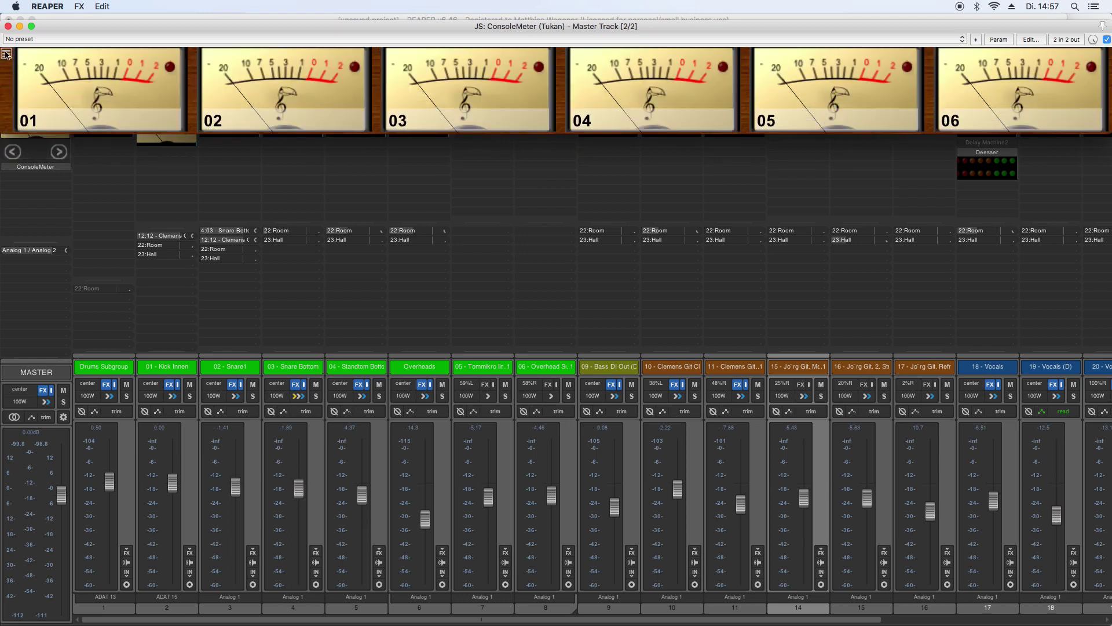
{"action": "left_click", "coordinate": [10, 56]}
{"action": "left_click", "coordinate": [110, 74]}
{"action": "left_click_drag", "start_coordinate": [124, 135], "coordinate": [122, 91]}
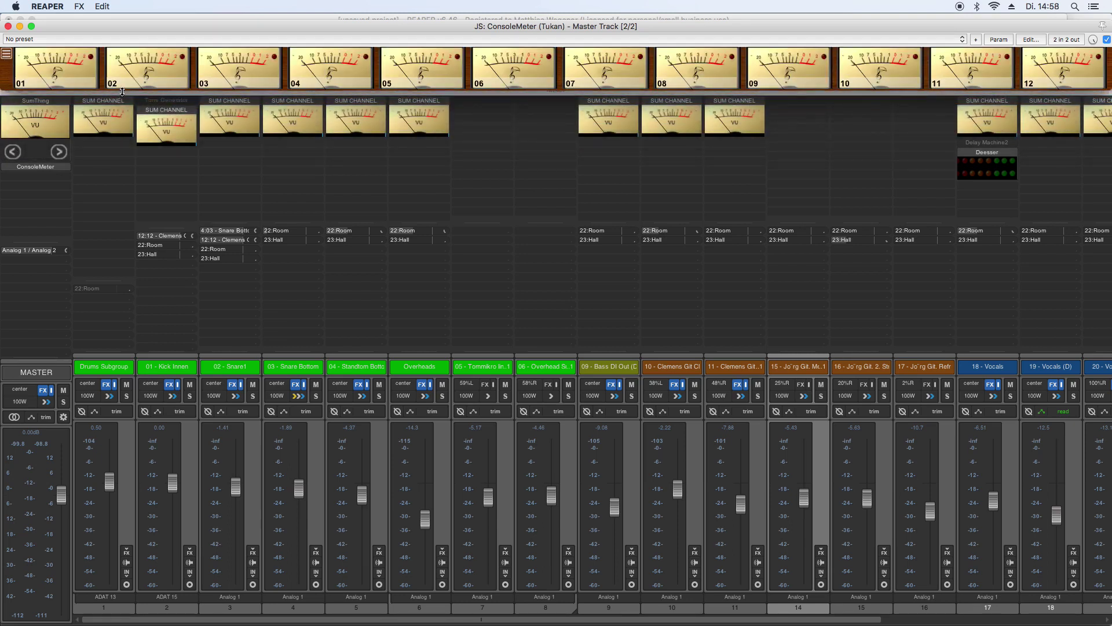
Add the JS: CMeter Send (Tukan) plugin to the 01 - Kick Innen track.
{"action": "double_click", "coordinate": [155, 153]}
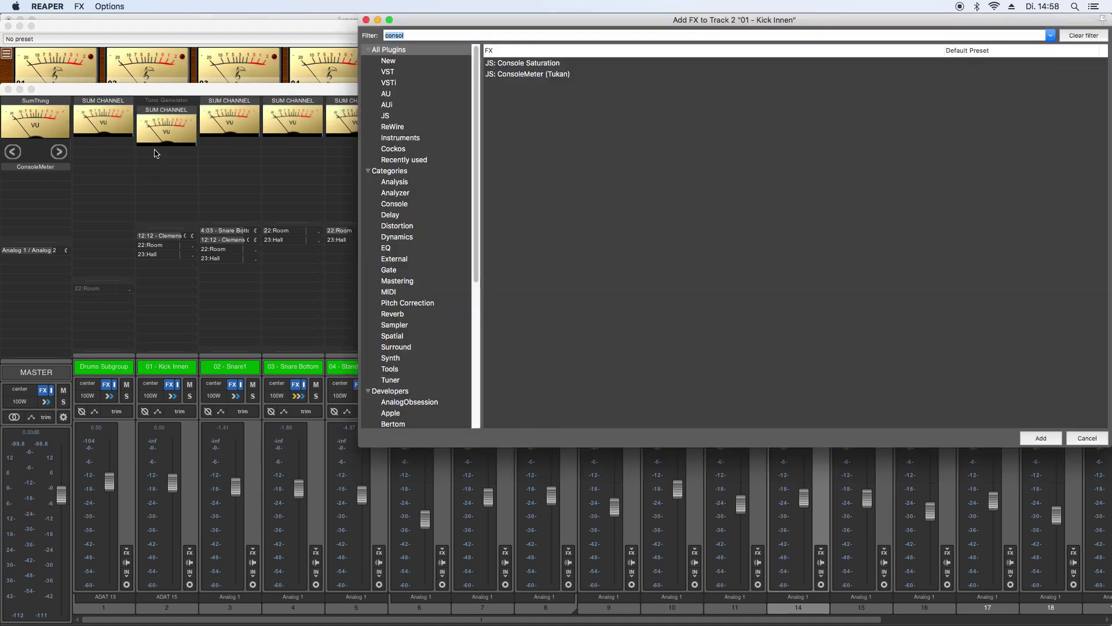
{"action": "type", "text": "cme"}
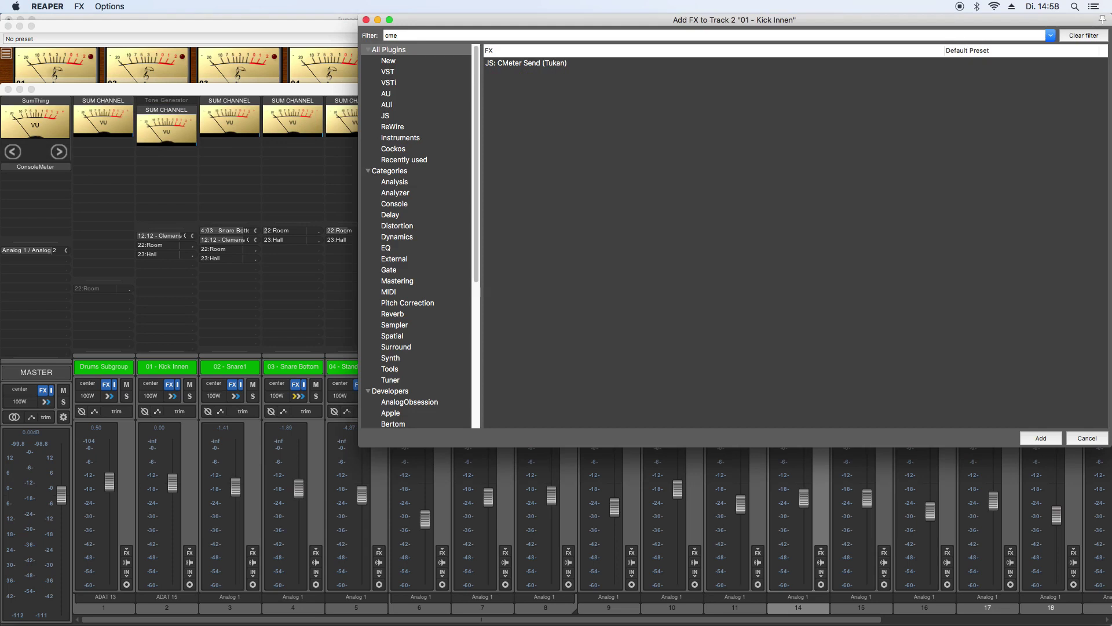
{"action": "double_click", "coordinate": [538, 63]}
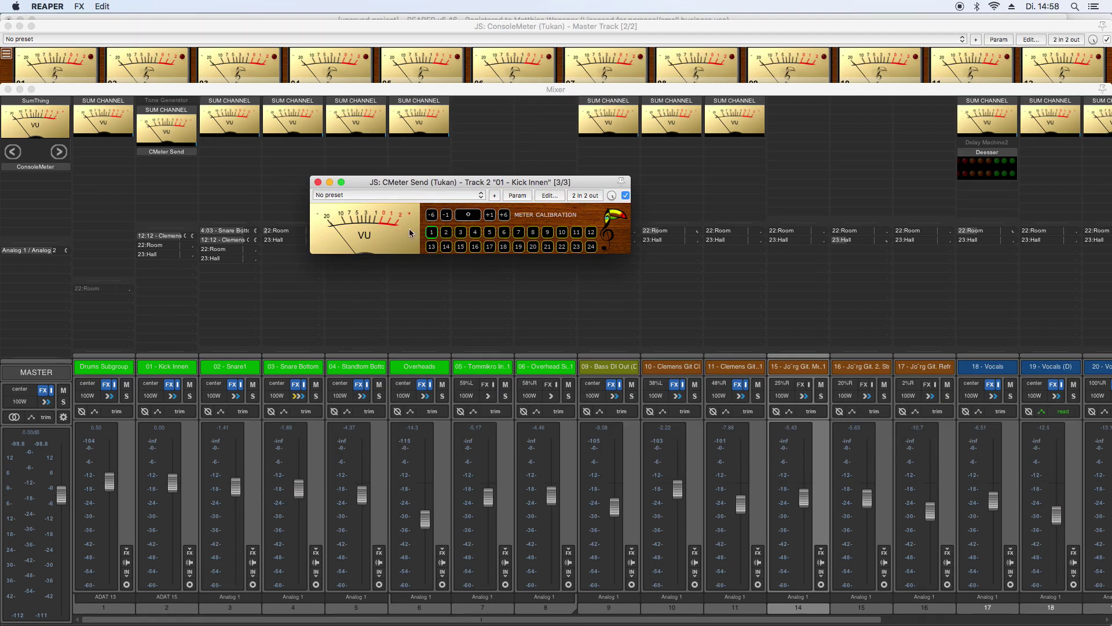
Move CMeter Send above SUM CHANNEL in the Kick Innen track's FX chain.
{"action": "left_click", "coordinate": [174, 153]}
{"action": "left_click", "coordinate": [148, 146]}
{"action": "left_click", "coordinate": [171, 152]}
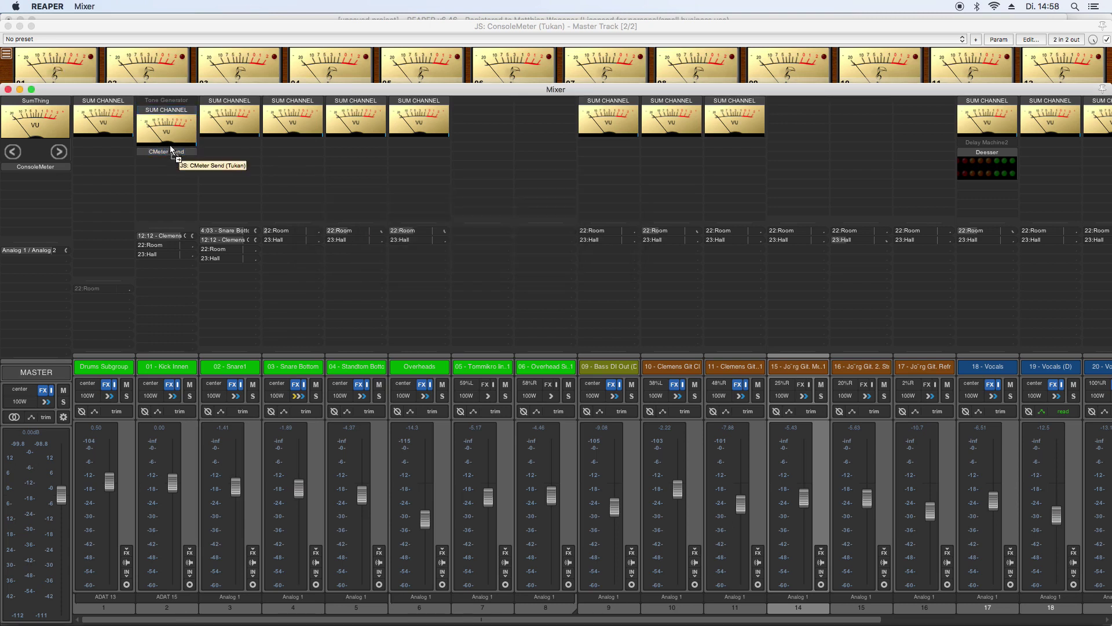
{"action": "left_click_drag", "start_coordinate": [171, 112], "coordinate": [172, 110]}
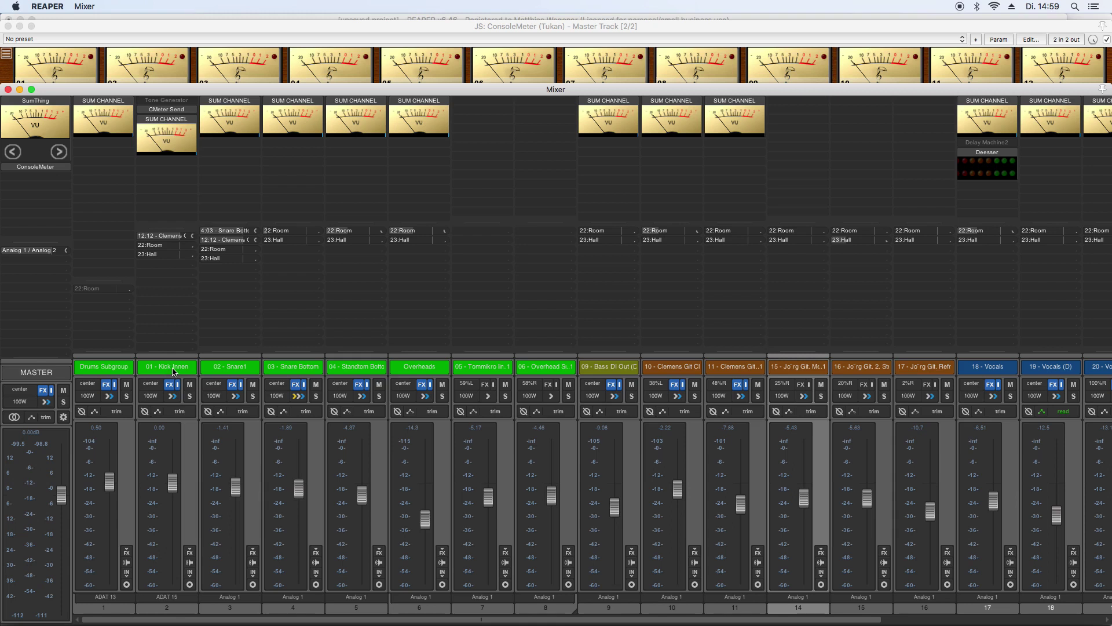
Bring the ConsoleMeter forward and play the project briefly to check meter 01, stopping playback when done.
{"action": "left_click", "coordinate": [120, 40]}
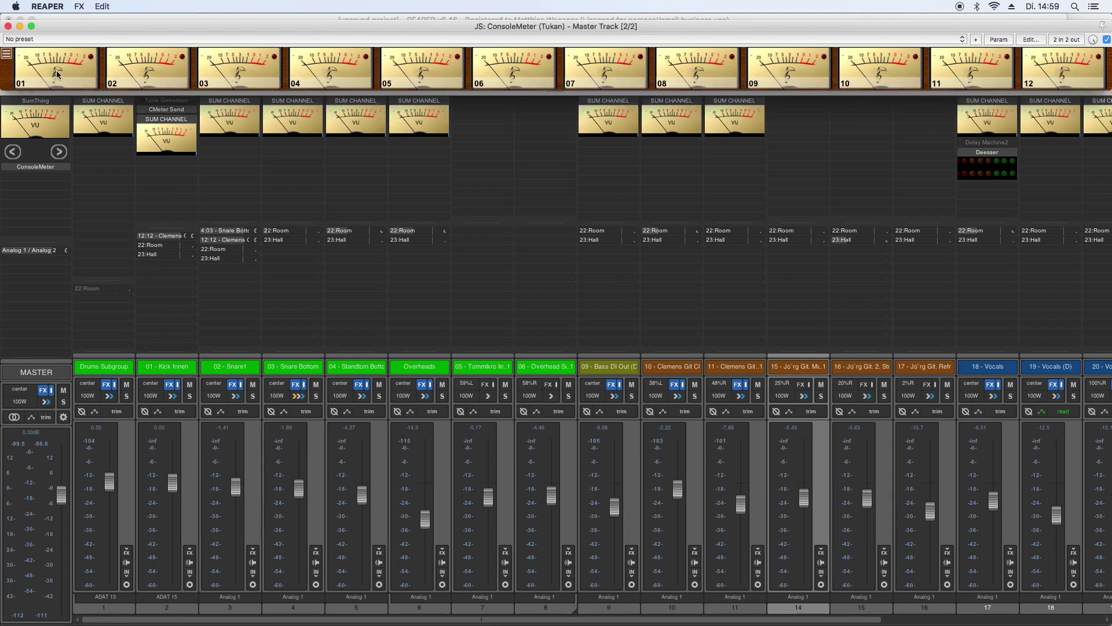
{"action": "key", "text": "space"}
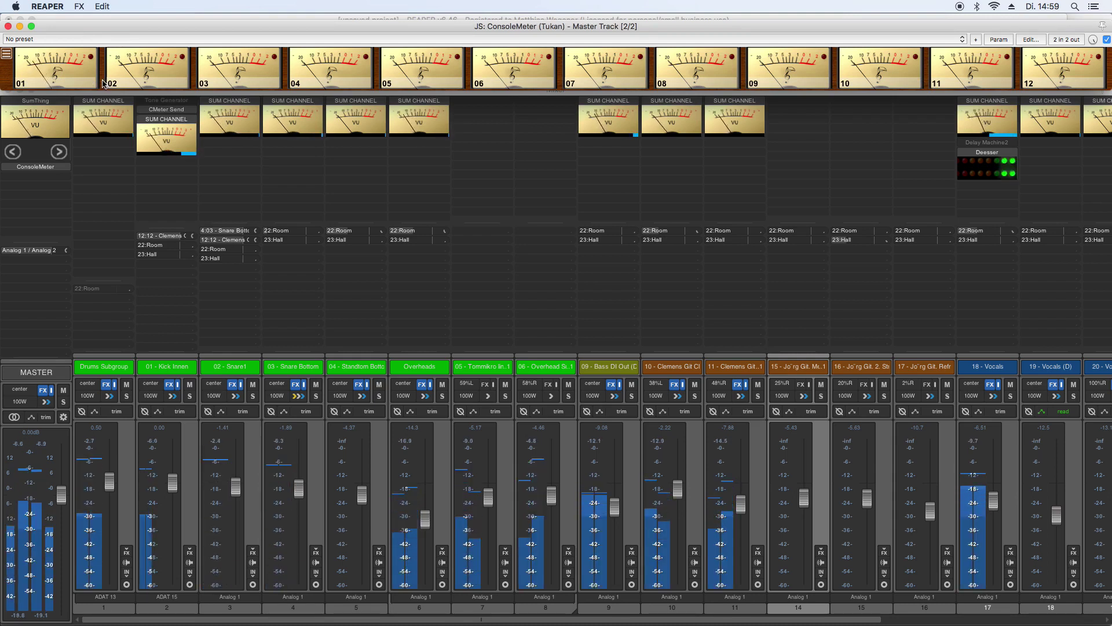
{"action": "key", "text": "space"}
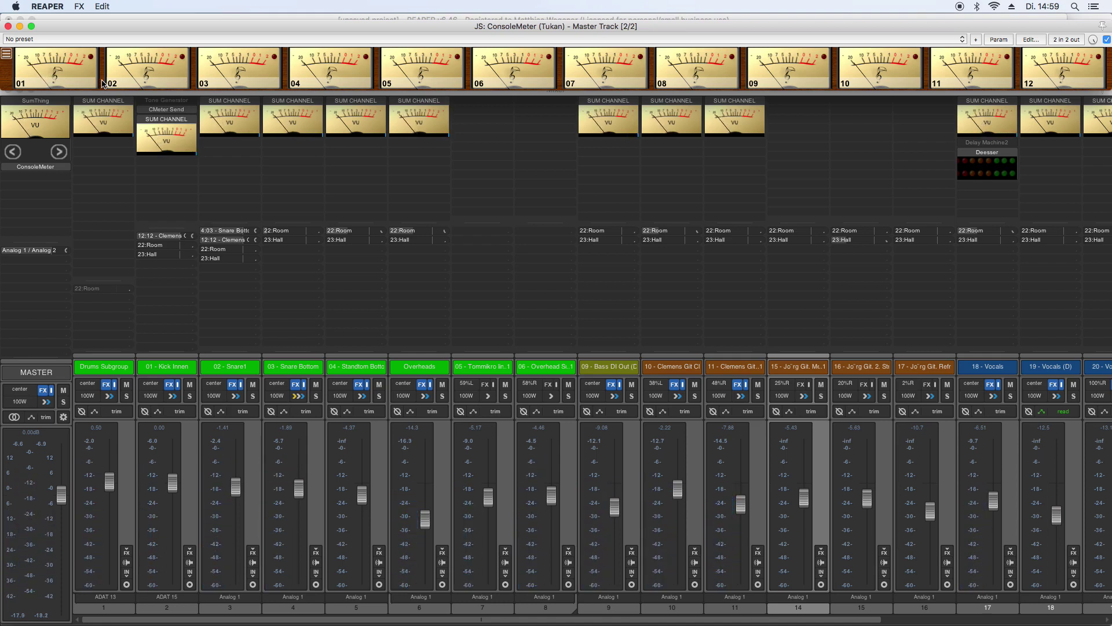
Rename meter 01 to Kick and adjust the text size of the meter labels.
{"action": "left_click", "coordinate": [58, 64]}
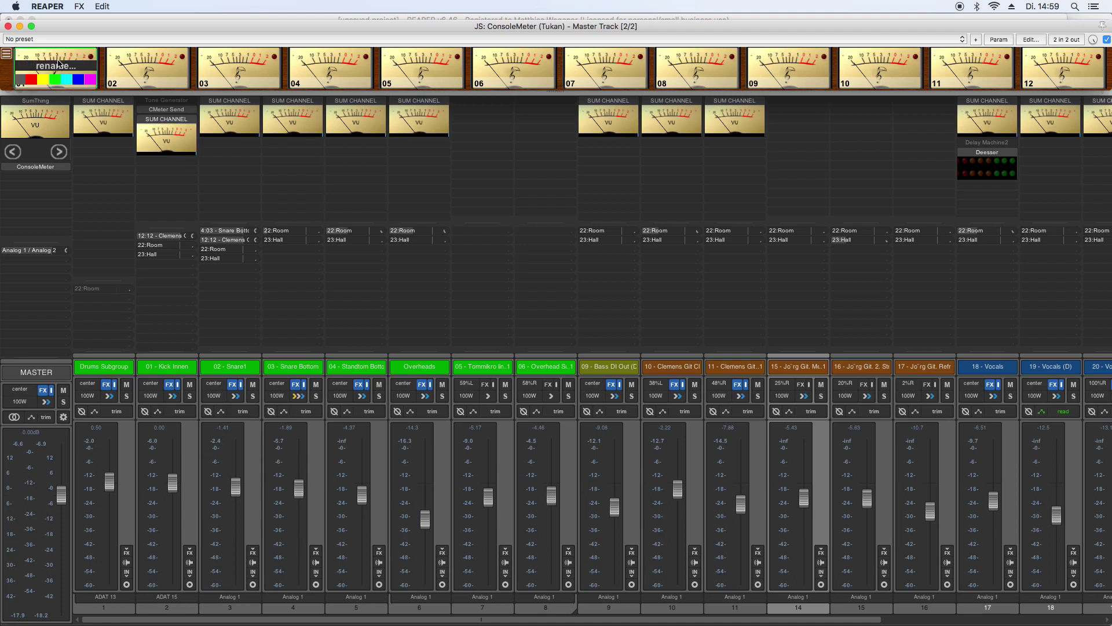
{"action": "left_click", "coordinate": [58, 68]}
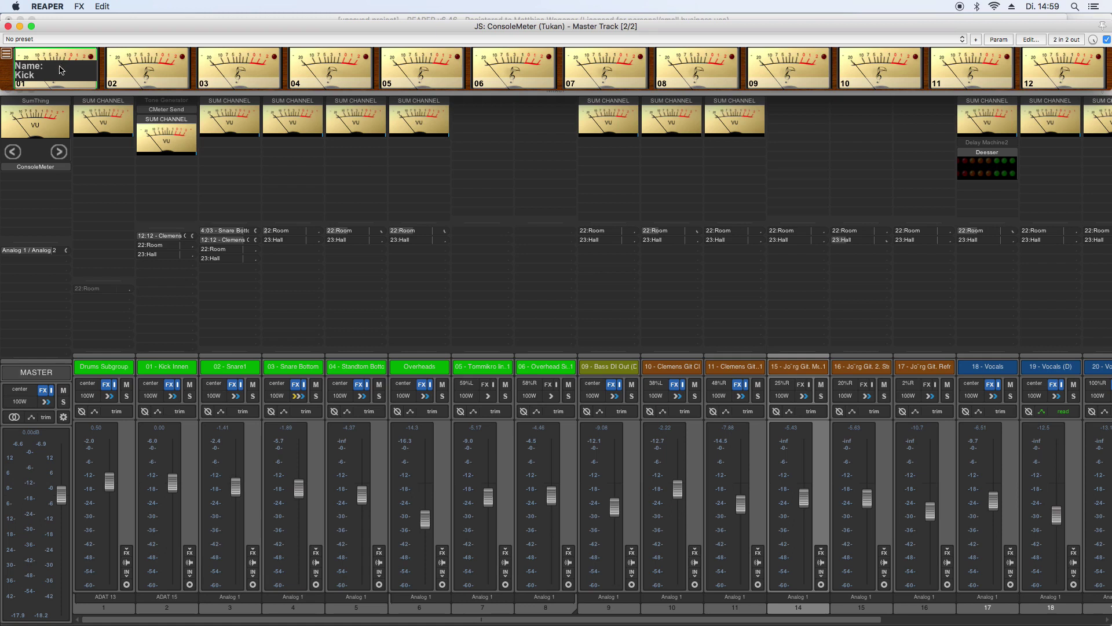
{"action": "key", "text": "Return"}
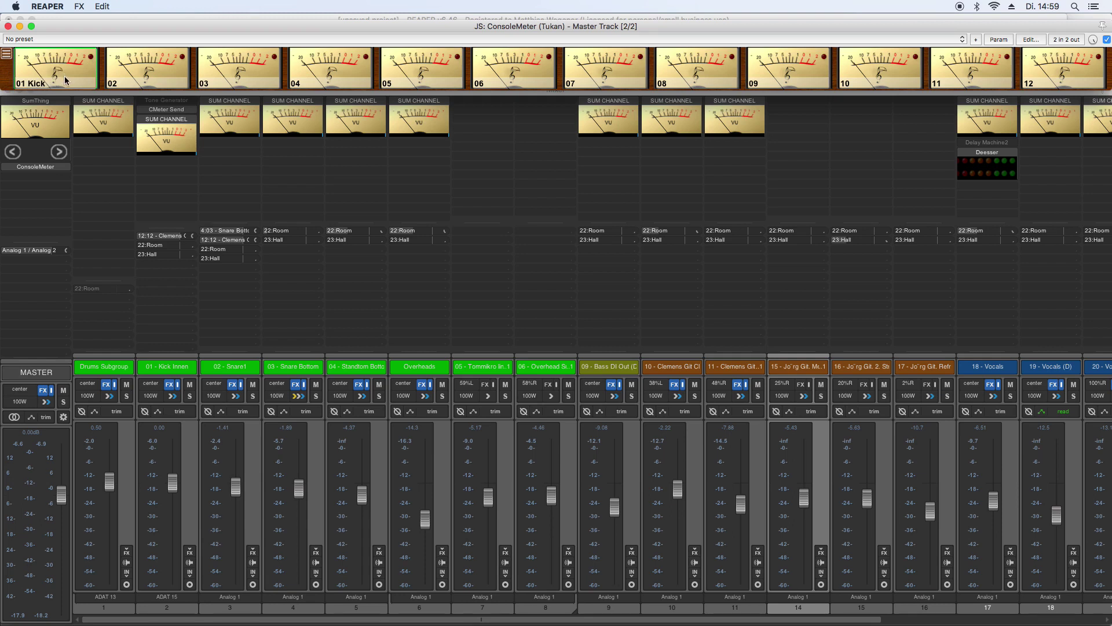
{"action": "scroll", "coordinate": [72, 75], "scroll_direction": "up", "scroll_amount": 1}
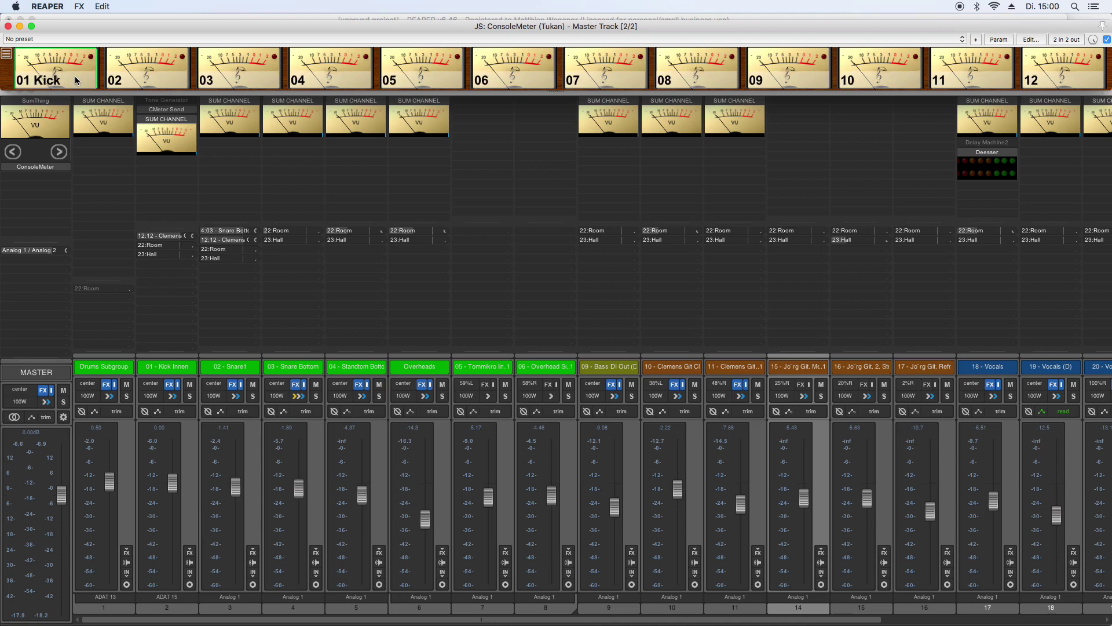
{"action": "scroll", "coordinate": [75, 75], "scroll_direction": "down", "scroll_amount": 1}
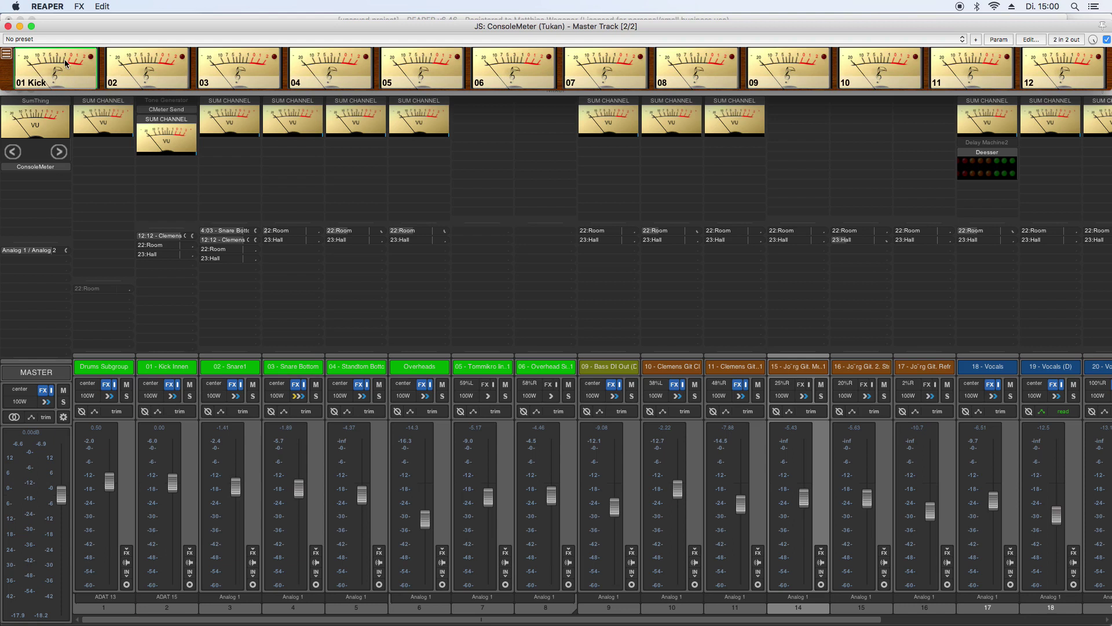
Assign a red colour marker to the Kick meter.
{"action": "mouse_move", "coordinate": [64, 60]}
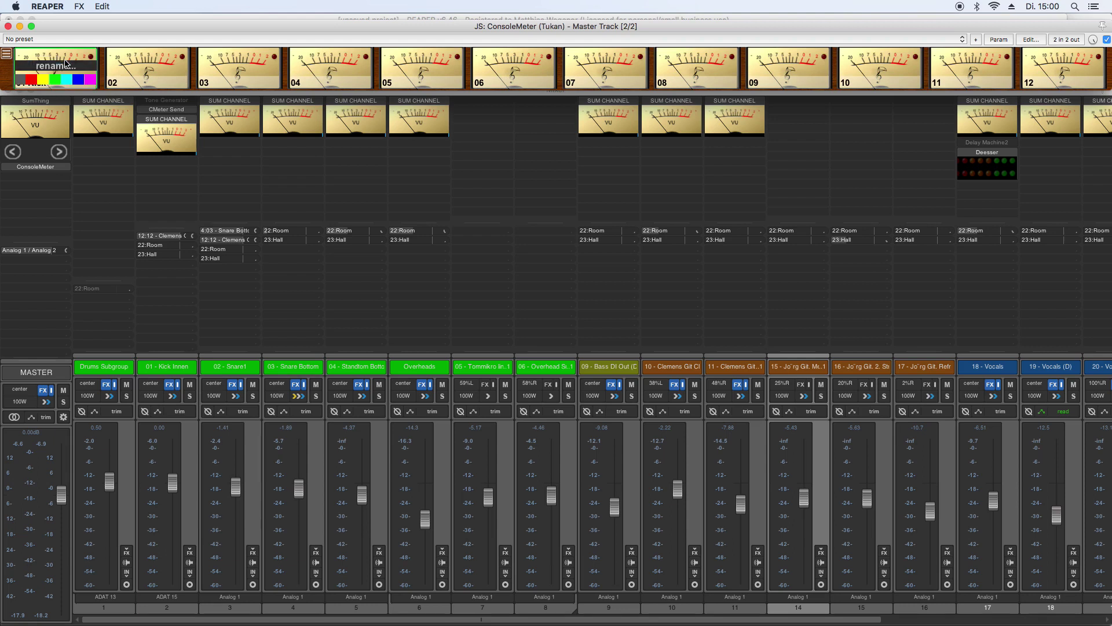
{"action": "left_click", "coordinate": [35, 81]}
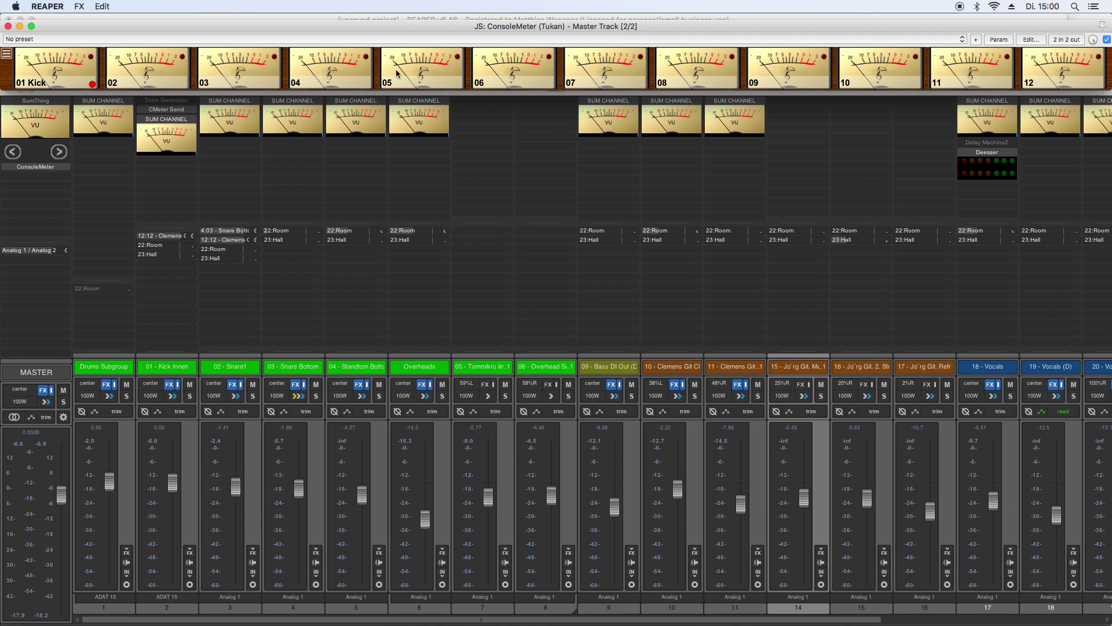
Select meters 01 through 05 together and assign them a cyan colour marker.
{"action": "left_click", "coordinate": [79, 72]}
{"action": "left_click", "coordinate": [420, 67], "text": "shift"}
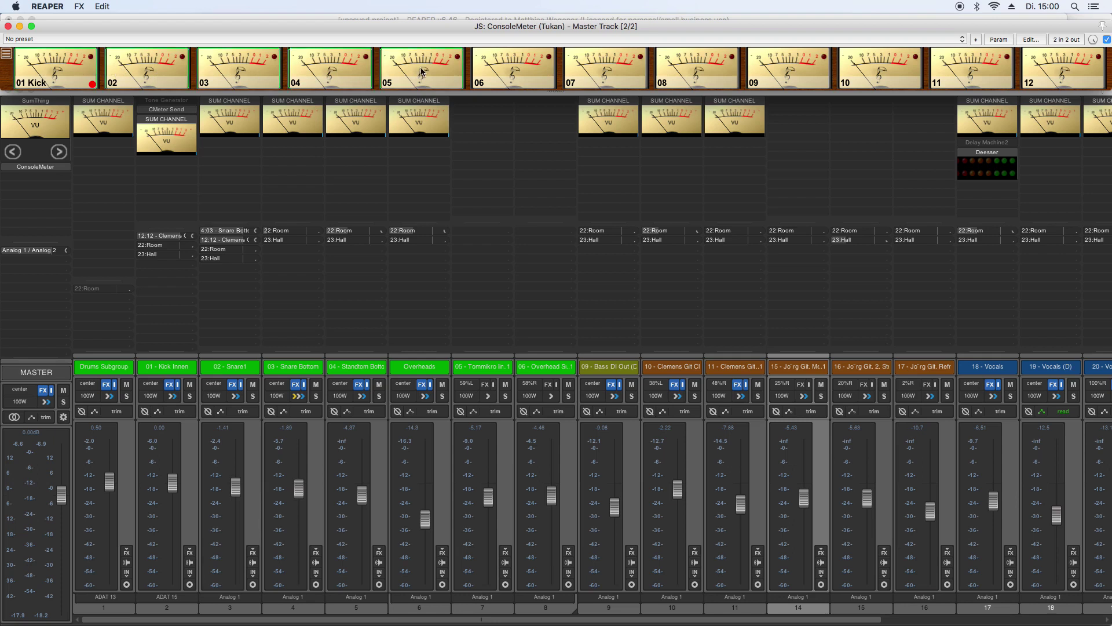
{"action": "left_click", "coordinate": [345, 67]}
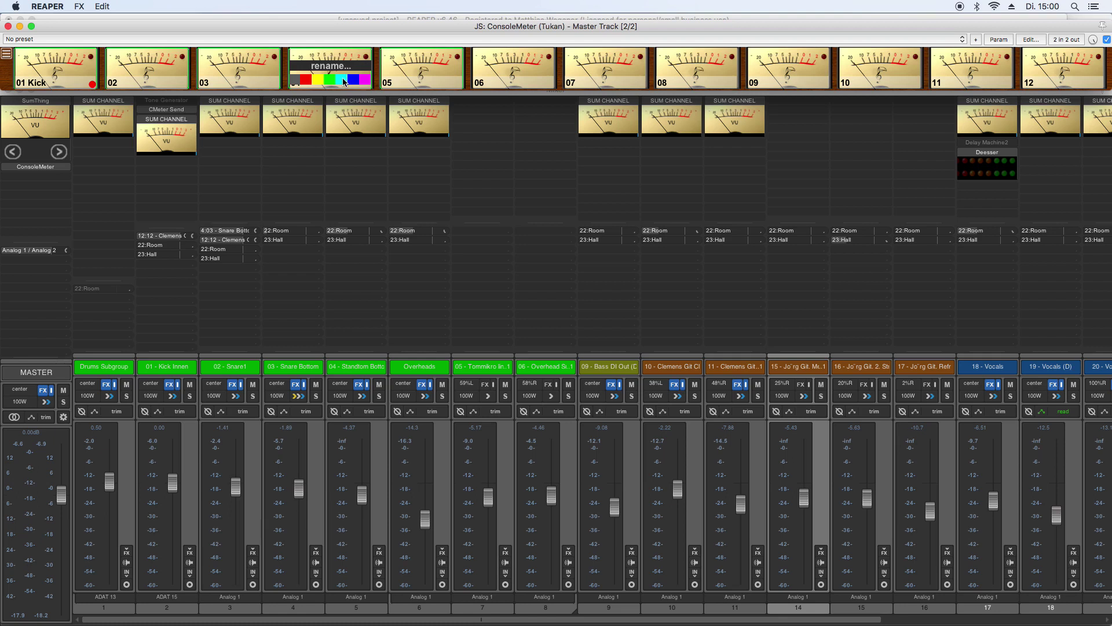
{"action": "left_click", "coordinate": [344, 81]}
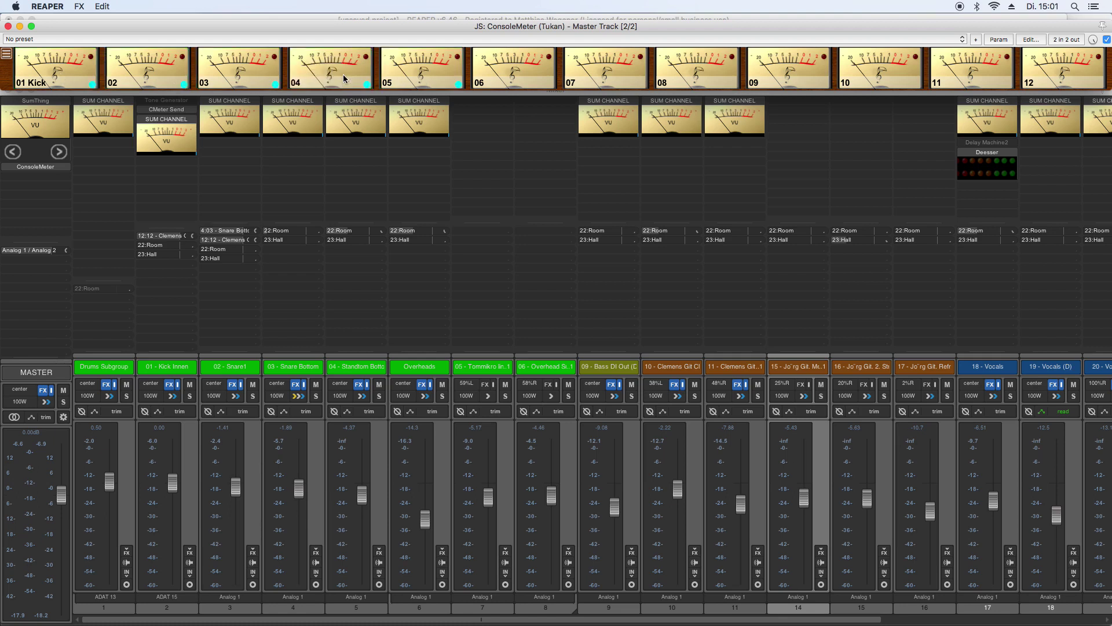
Select meters 05 through 08 together and assign them a magenta colour marker.
{"action": "left_click", "coordinate": [704, 71]}
{"action": "left_click", "coordinate": [444, 69], "text": "shift"}
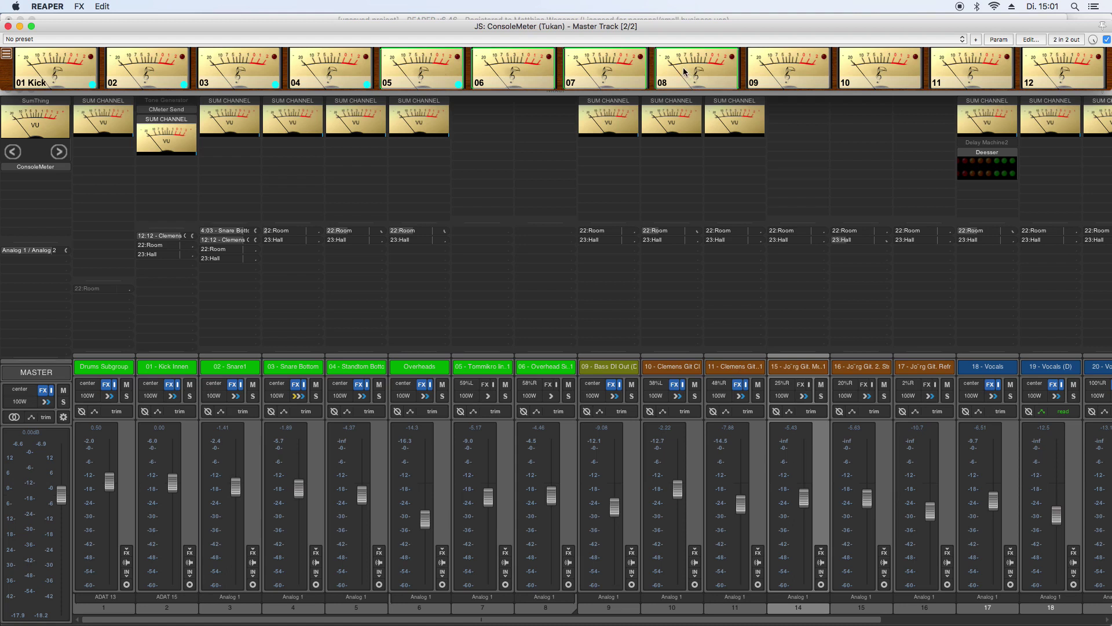
{"action": "right_click", "coordinate": [452, 73]}
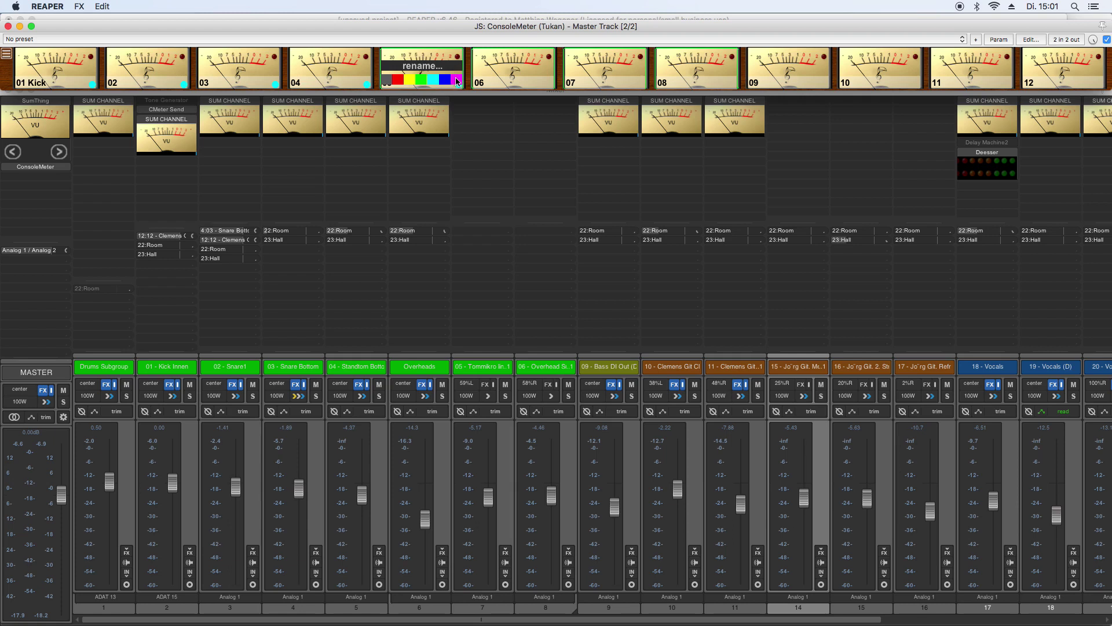
{"action": "left_click", "coordinate": [457, 81]}
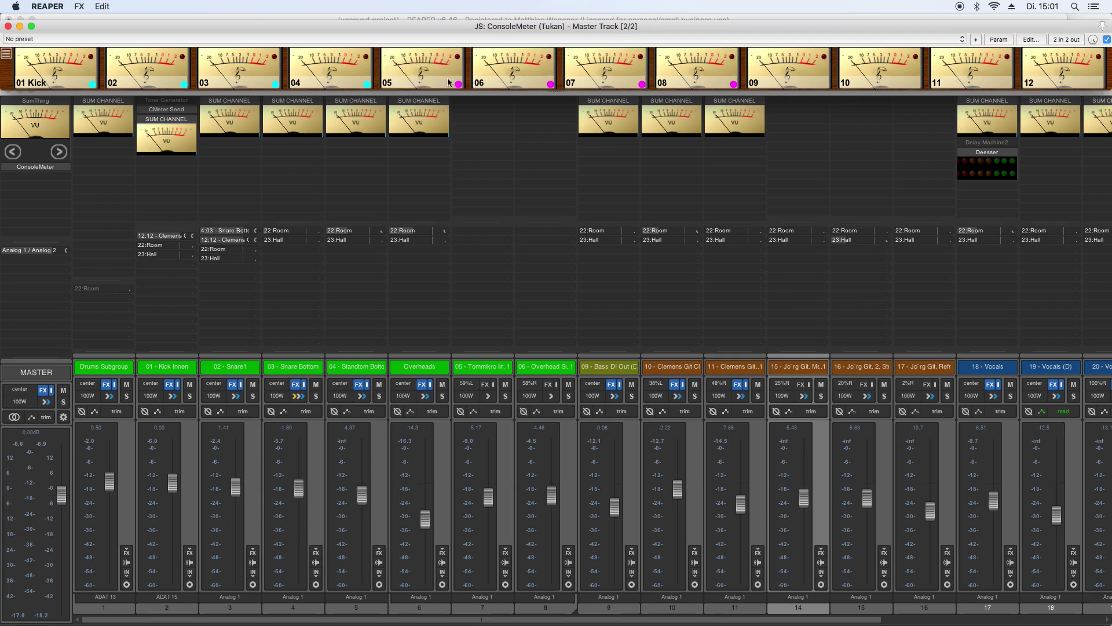
Open the Kick Innen track's Tone Generator, enable it clear of the meter row, and bring the ConsoleMeter forward.
{"action": "left_click", "coordinate": [7, 53]}
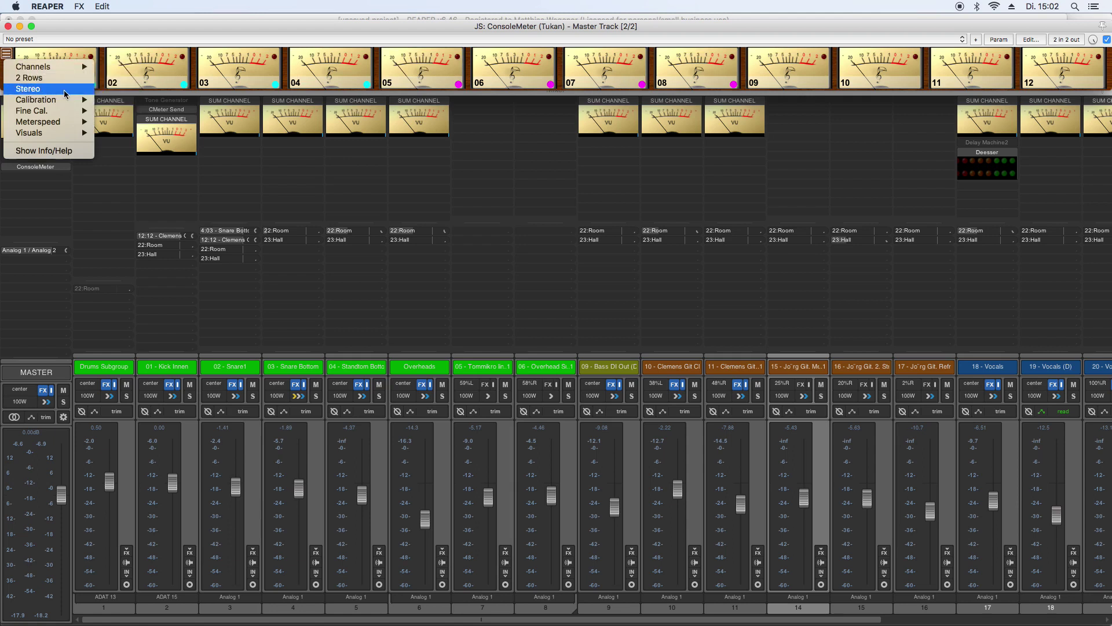
{"action": "left_click", "coordinate": [80, 32]}
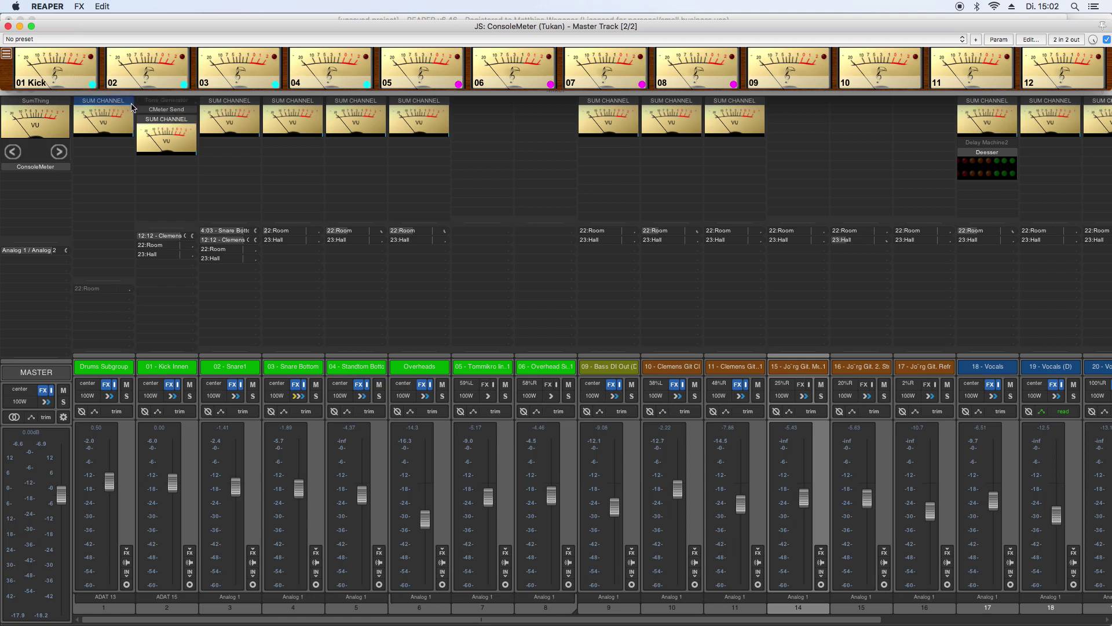
{"action": "left_click", "coordinate": [161, 101]}
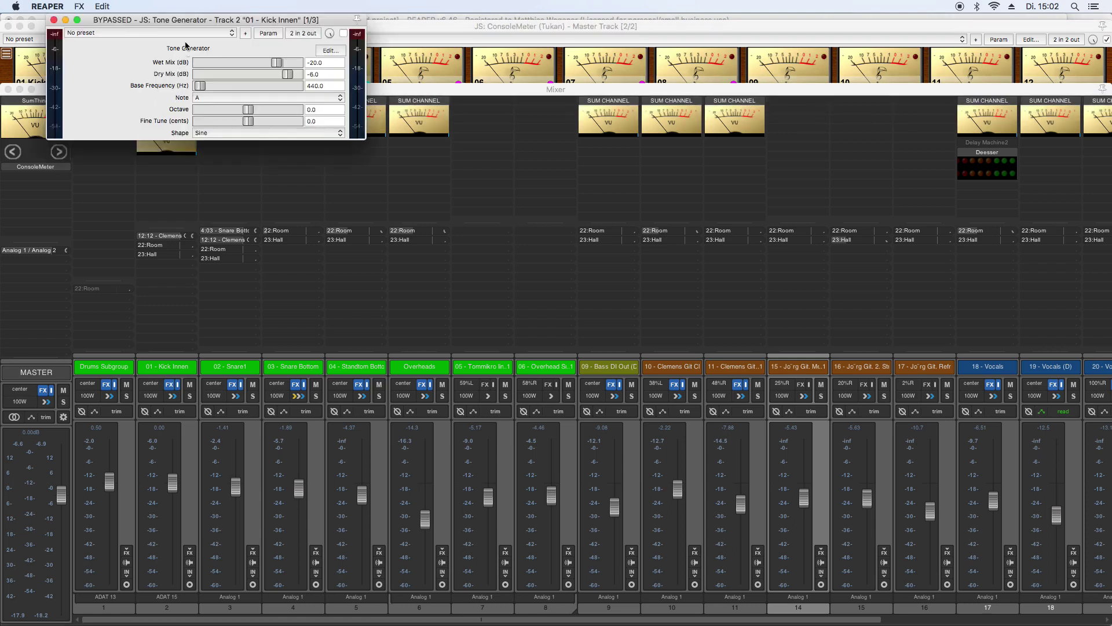
{"action": "left_click_drag", "start_coordinate": [185, 23], "coordinate": [278, 201]}
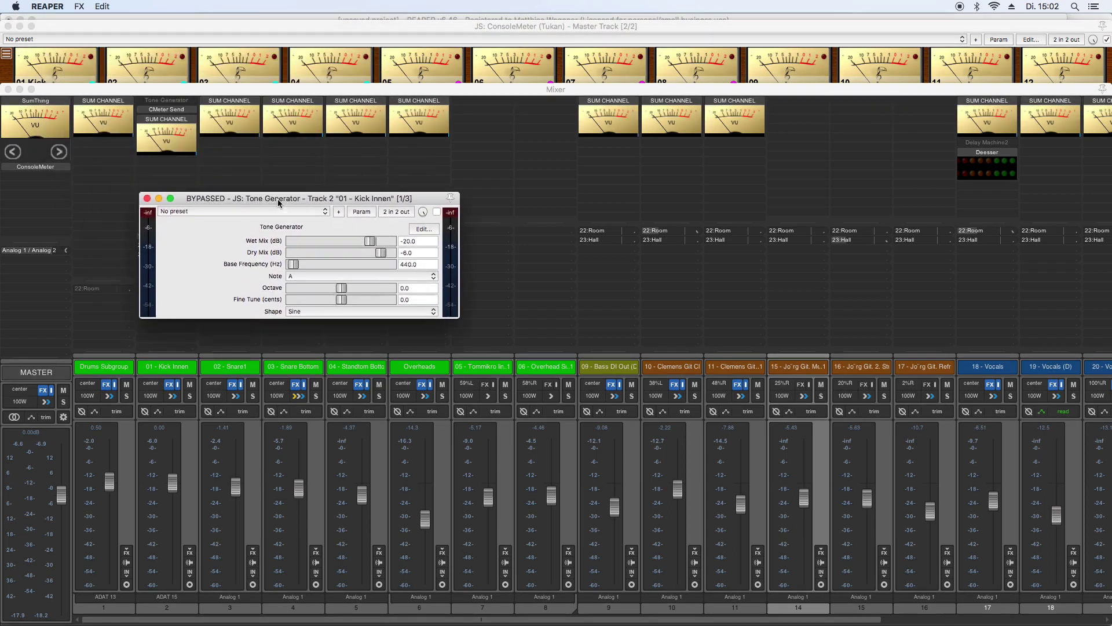
{"action": "left_click", "coordinate": [437, 211]}
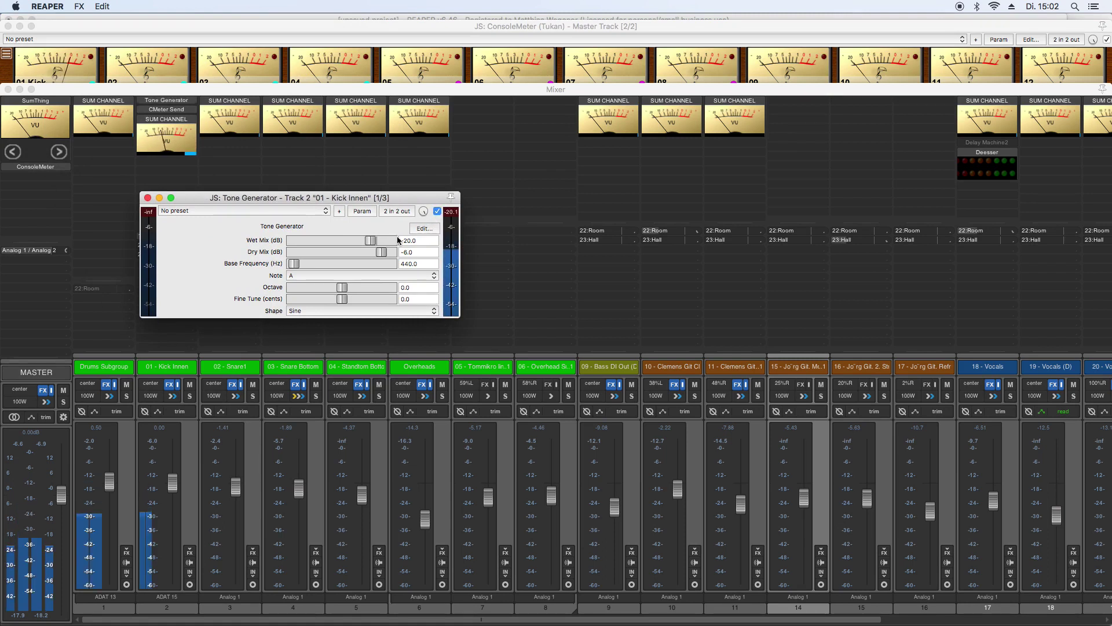
{"action": "left_click", "coordinate": [68, 40]}
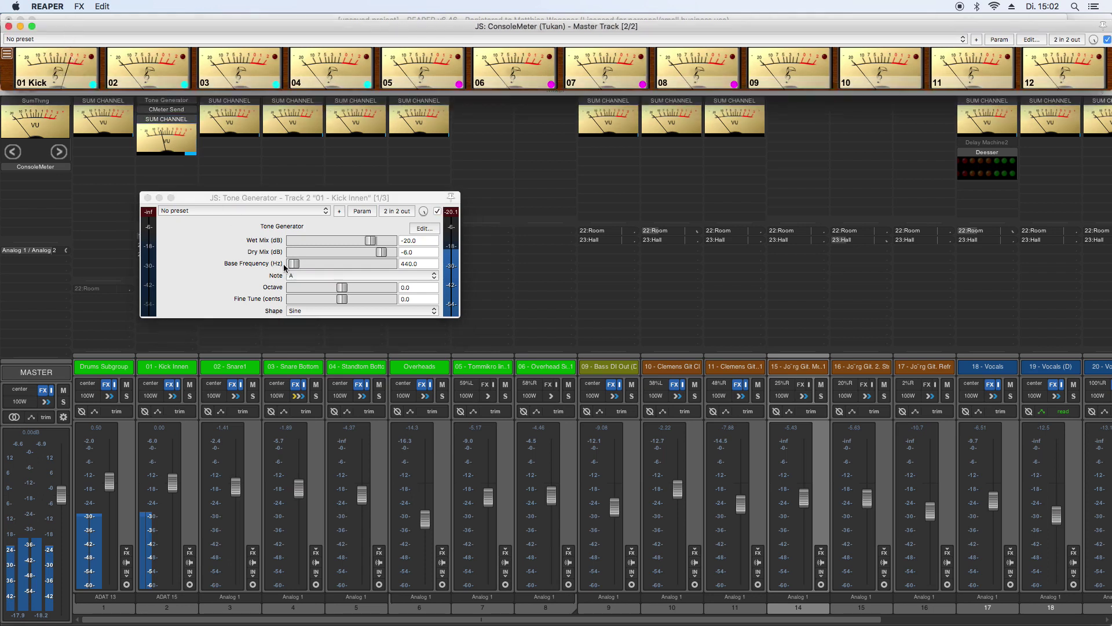
Change the Tone Generator's code so spl1 equals 0.2*tone+spl1*dry, save it and close the editor.
{"action": "left_click", "coordinate": [424, 228]}
{"action": "left_click", "coordinate": [108, 452]}
{"action": "type", "text": "0.2*tone+spl1*dry;"}
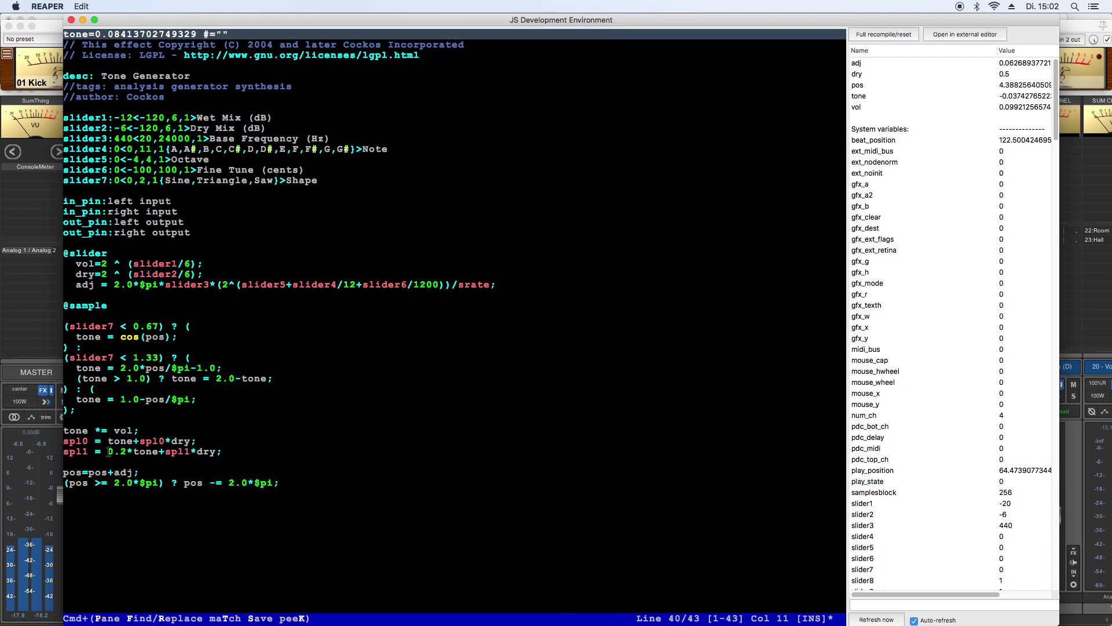
{"action": "key", "text": "super+s"}
{"action": "left_click", "coordinate": [72, 19]}
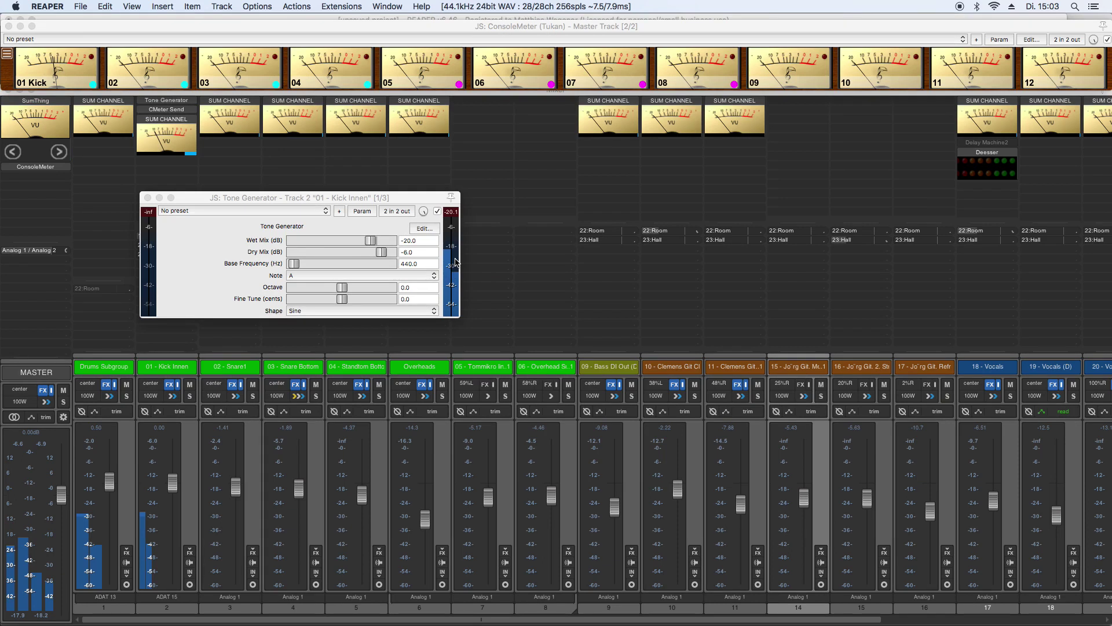
Switch the ConsoleMeter to Stereo, and bypass and re-enable the Tone Generator to check the Kick meter's response.
{"action": "left_click", "coordinate": [7, 54]}
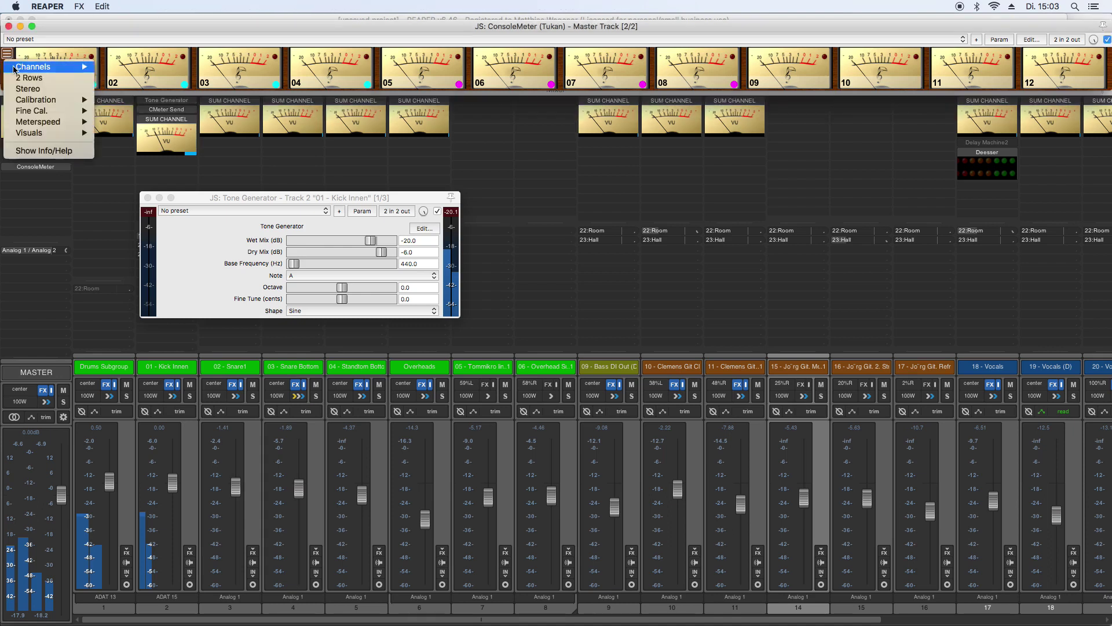
{"action": "left_click", "coordinate": [25, 90]}
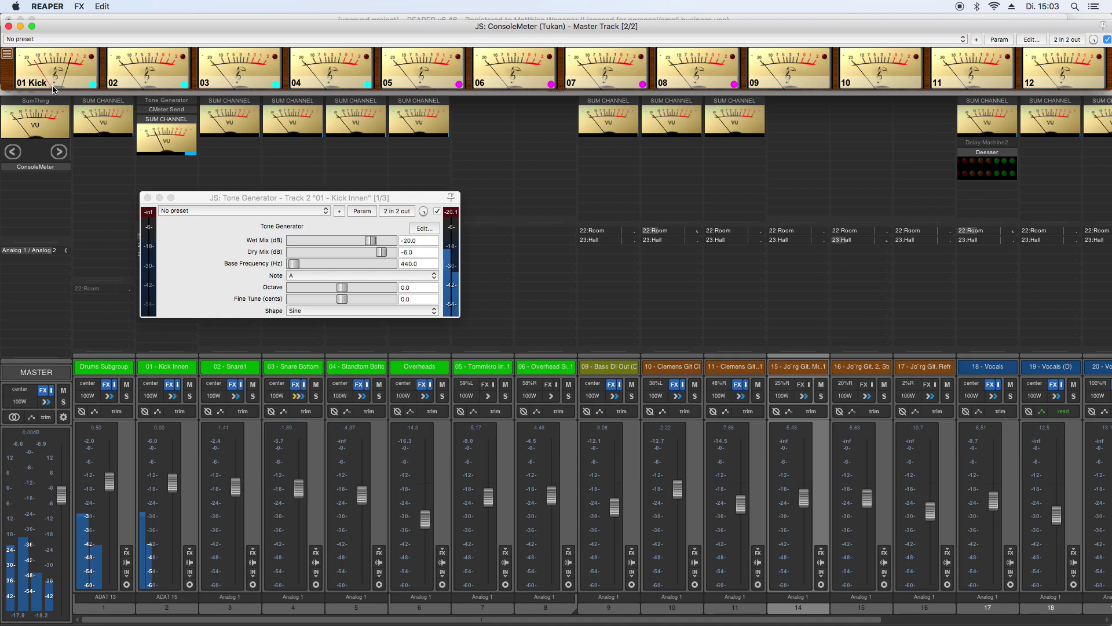
{"action": "left_click", "coordinate": [438, 211]}
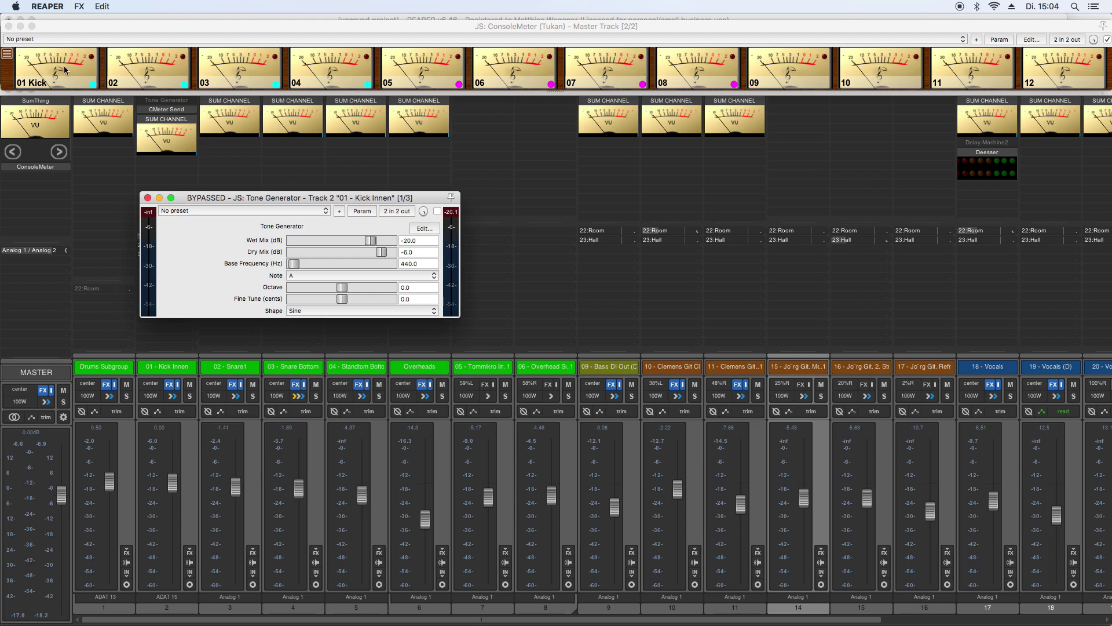
{"action": "left_click", "coordinate": [437, 211]}
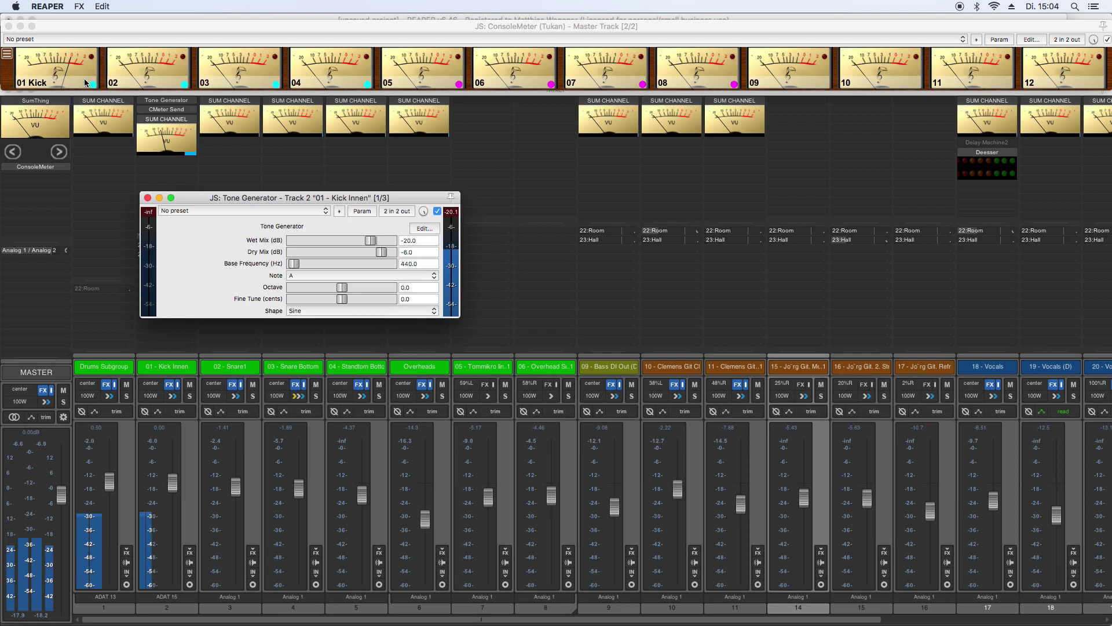
Try ConsoleMeter calibrations of 0 dB, -6 dB and -12 dB, ending on -18 dB.
{"action": "left_click", "coordinate": [8, 55]}
{"action": "mouse_move", "coordinate": [38, 101]}
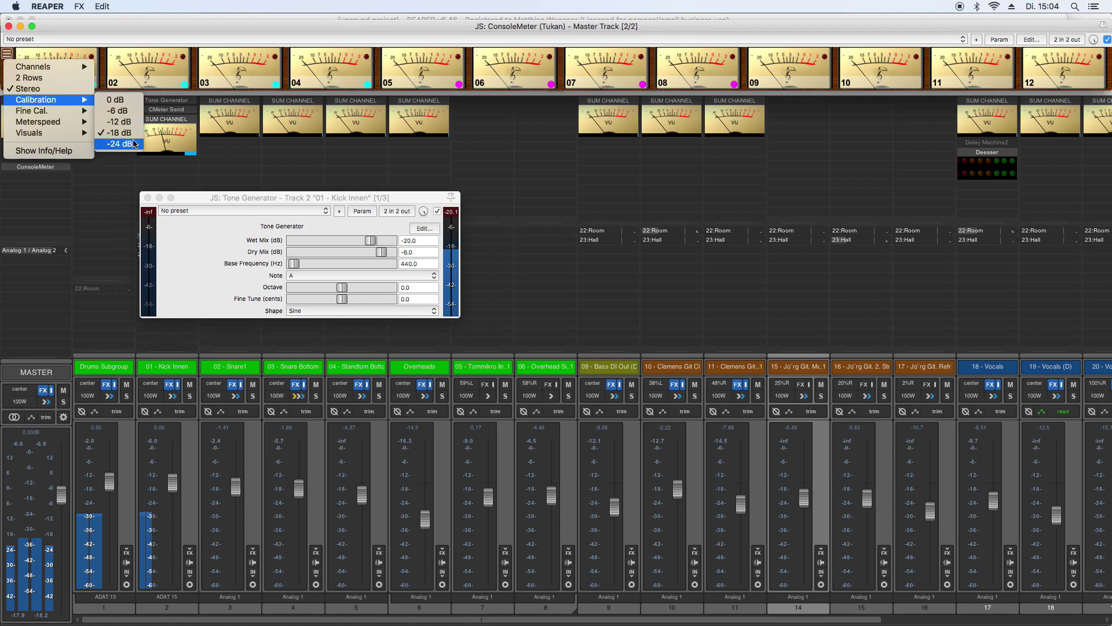
{"action": "left_click", "coordinate": [132, 105]}
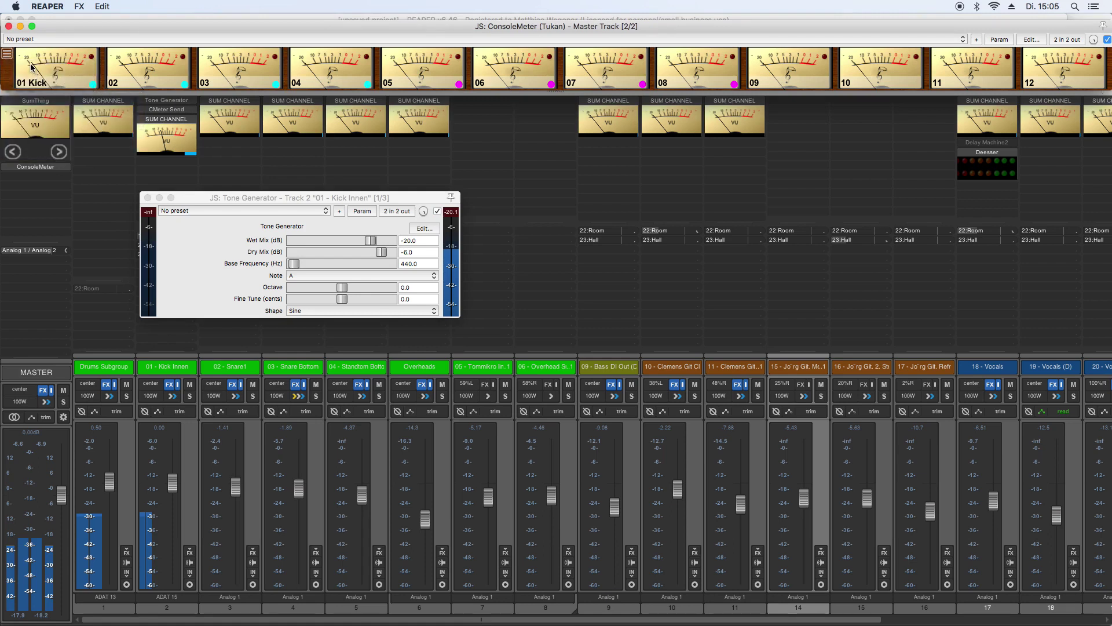
{"action": "left_click", "coordinate": [8, 56]}
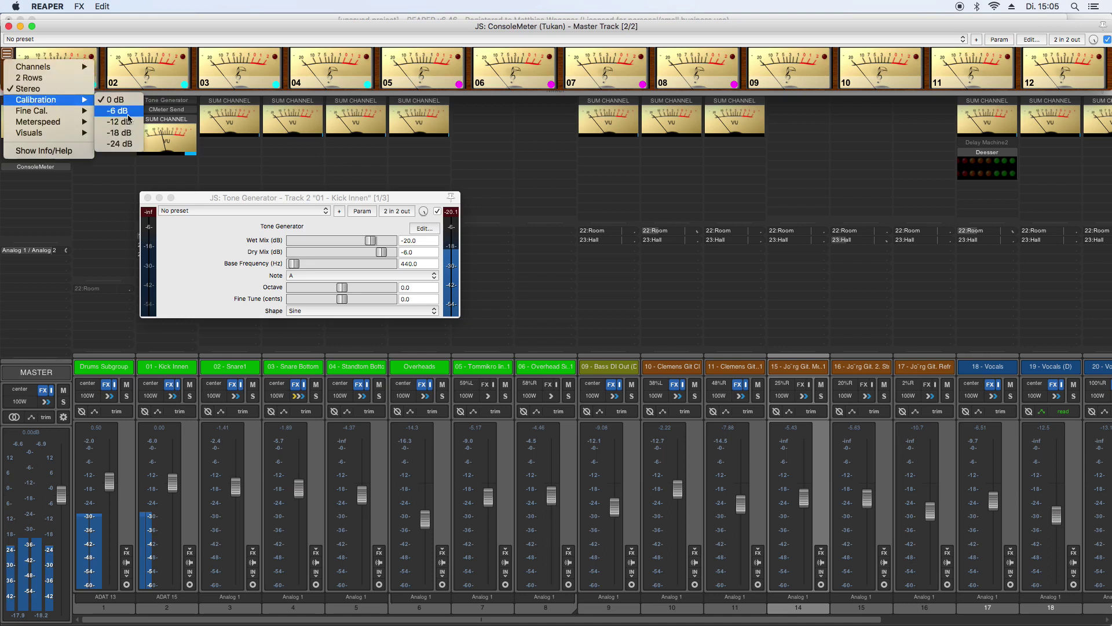
{"action": "left_click", "coordinate": [128, 114]}
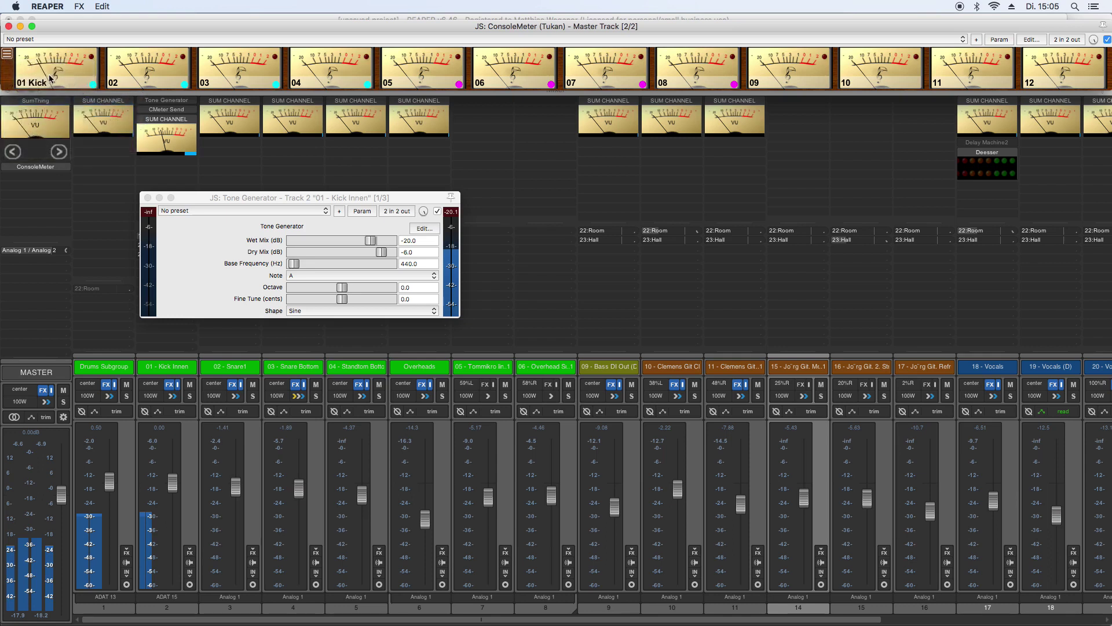
{"action": "left_click", "coordinate": [8, 55]}
{"action": "mouse_move", "coordinate": [58, 99]}
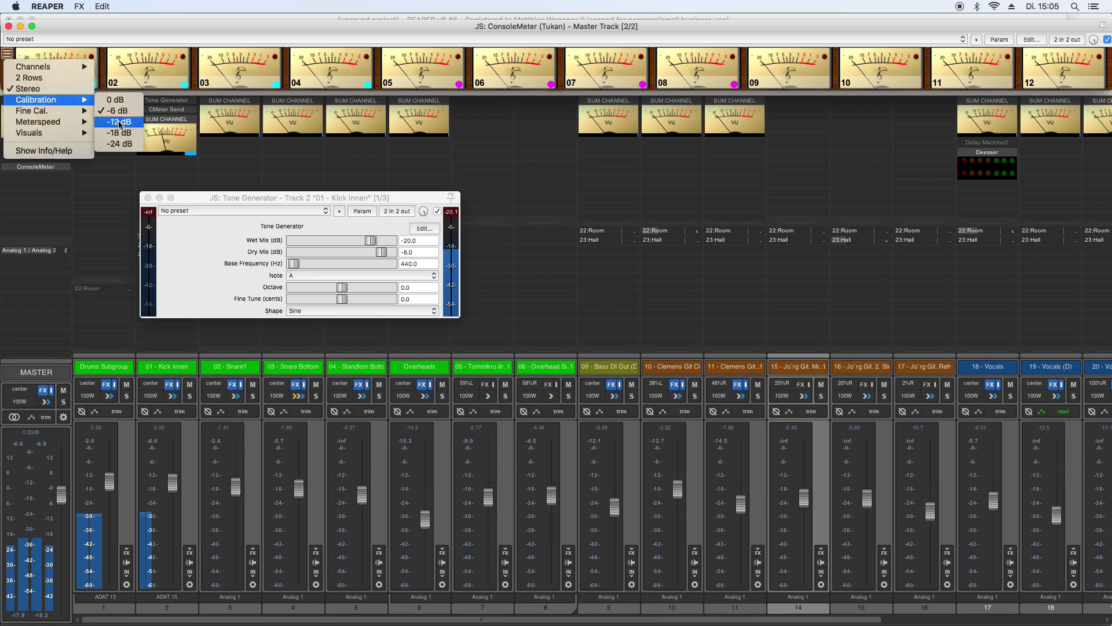
{"action": "left_click", "coordinate": [122, 132]}
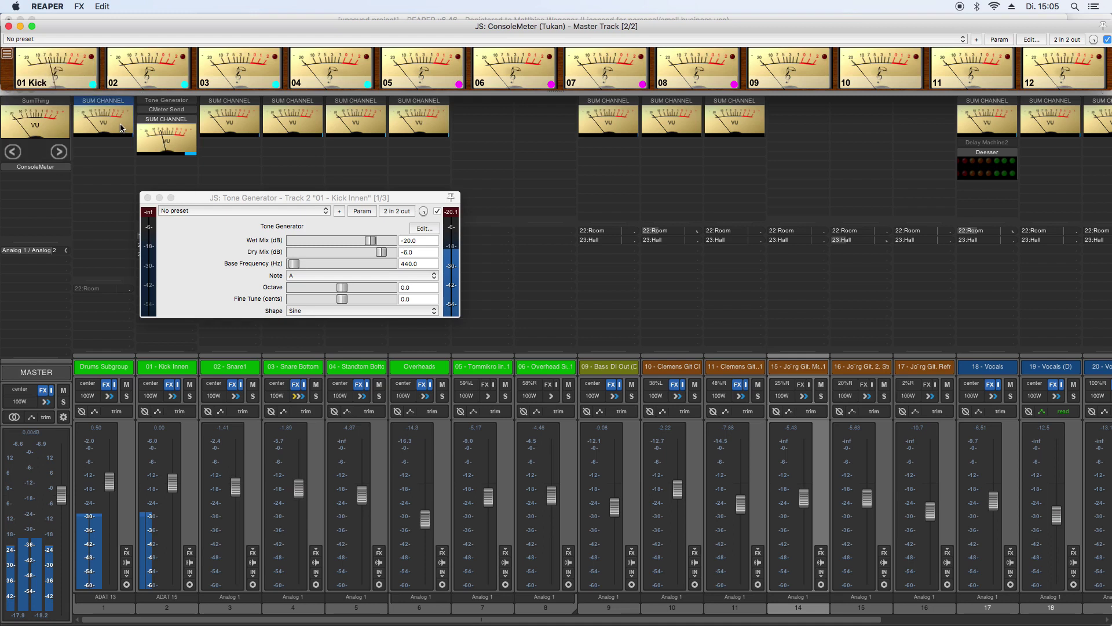
{"action": "left_click", "coordinate": [8, 55]}
{"action": "mouse_move", "coordinate": [58, 100]}
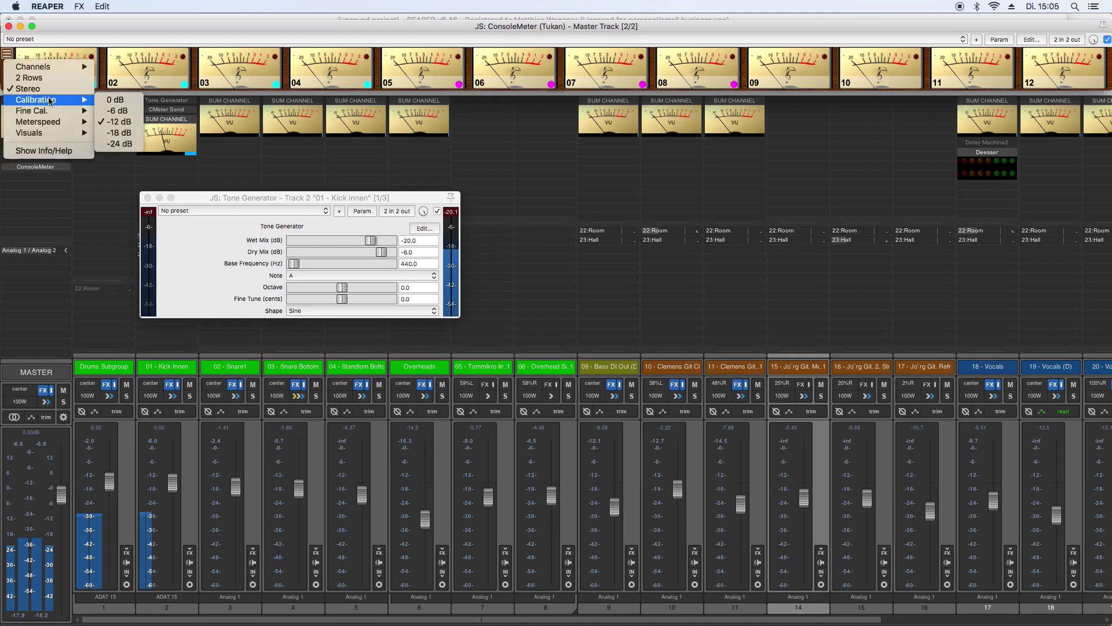
{"action": "left_click", "coordinate": [134, 133]}
Set the ConsoleMeter's meter speed to Slow.
{"action": "left_click", "coordinate": [8, 54]}
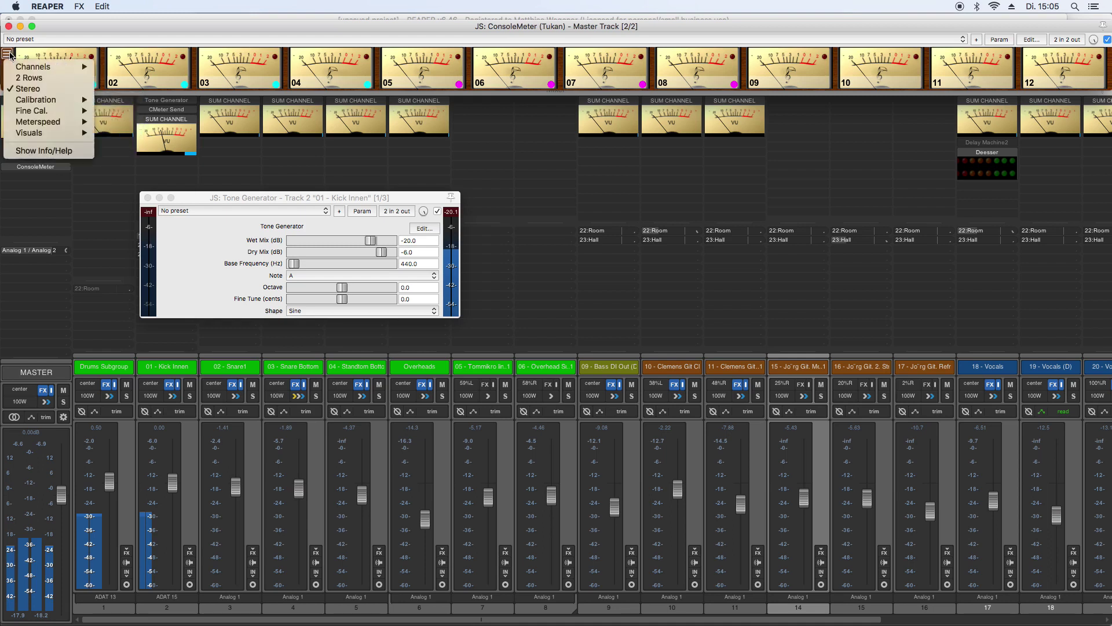
{"action": "mouse_move", "coordinate": [53, 111]}
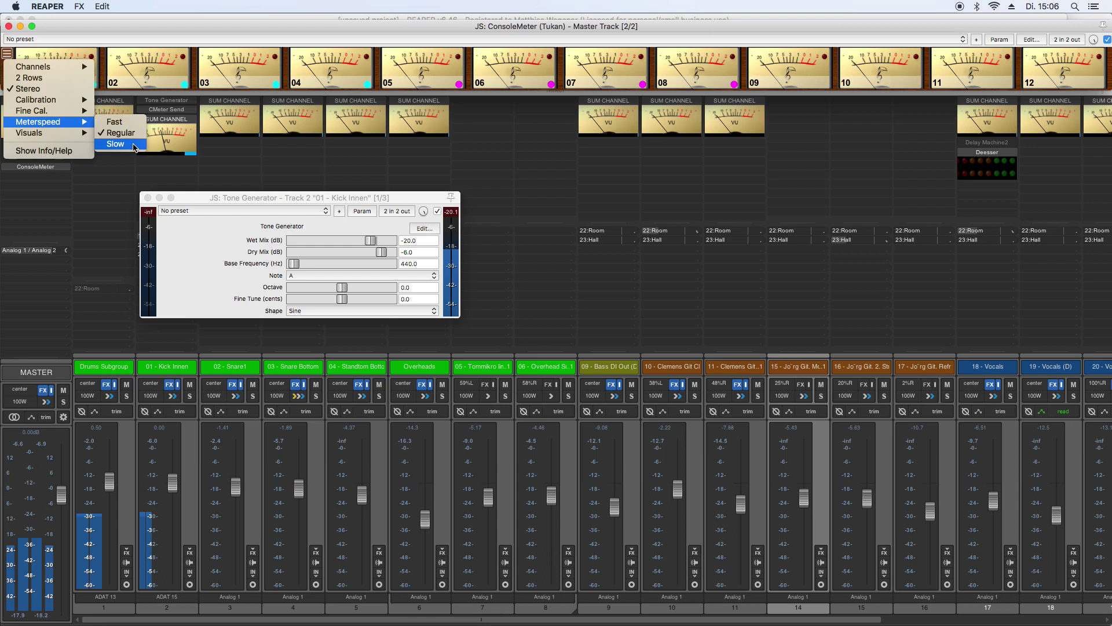
{"action": "left_click", "coordinate": [115, 144]}
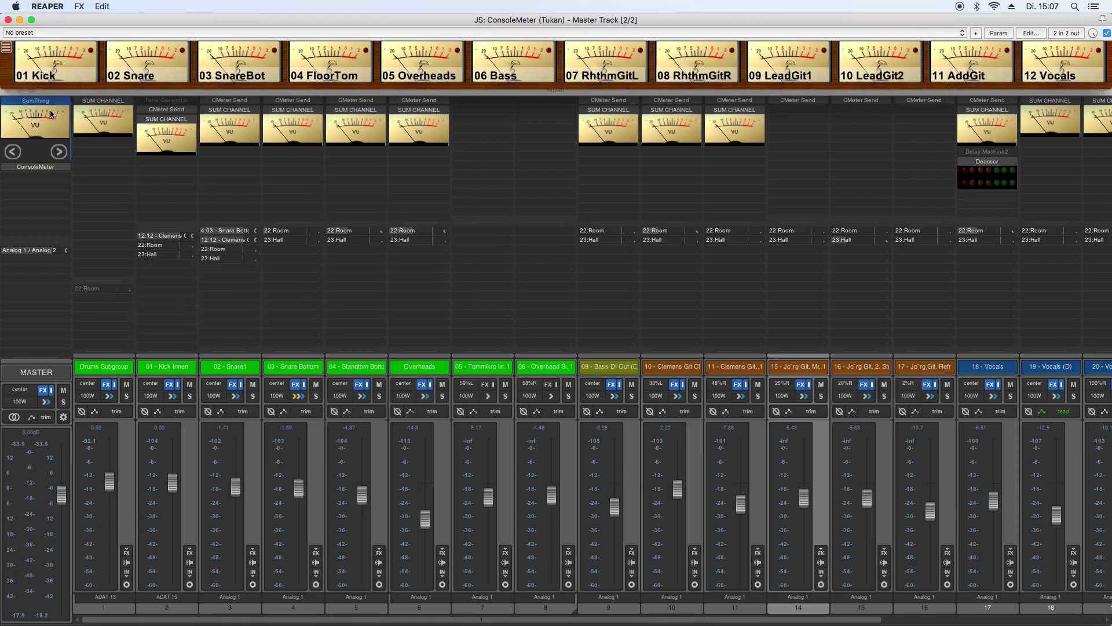
Review the ConsoleMeter's Visuals options and inspect the channel assignment in the Overheads track's CMeter Send.
{"action": "left_click", "coordinate": [7, 48]}
{"action": "mouse_move", "coordinate": [49, 128]}
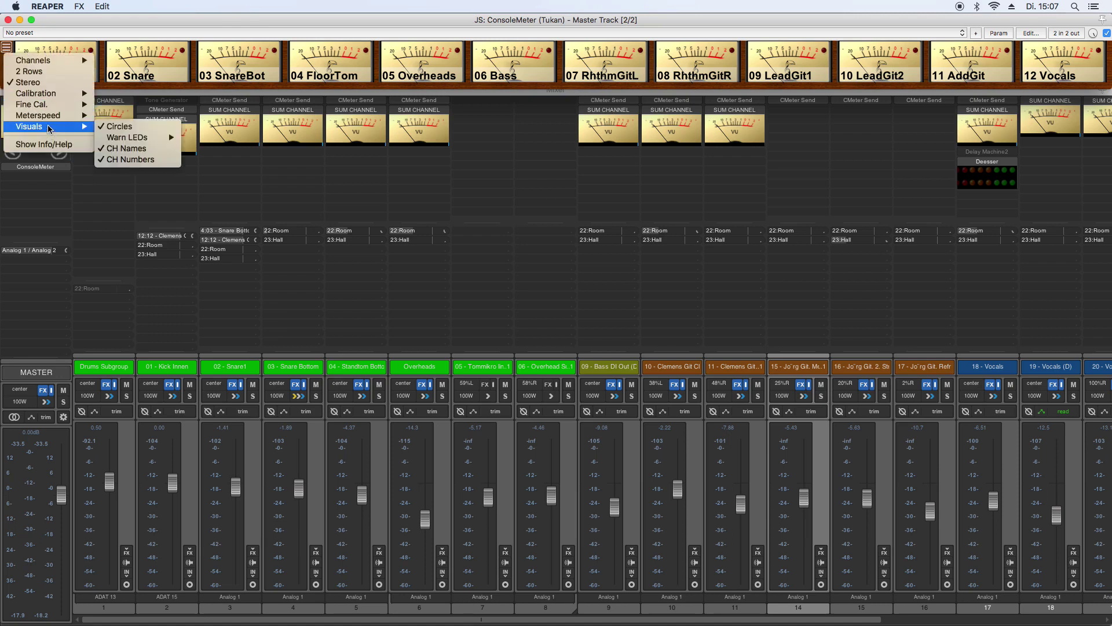
{"action": "left_click", "coordinate": [104, 61]}
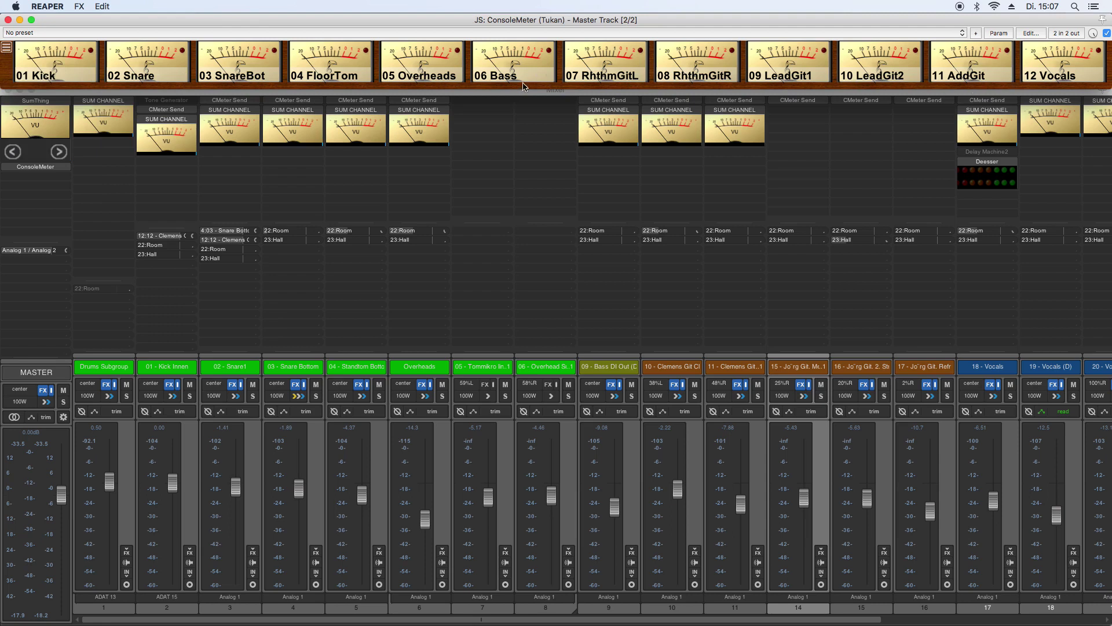
{"action": "left_click", "coordinate": [419, 99]}
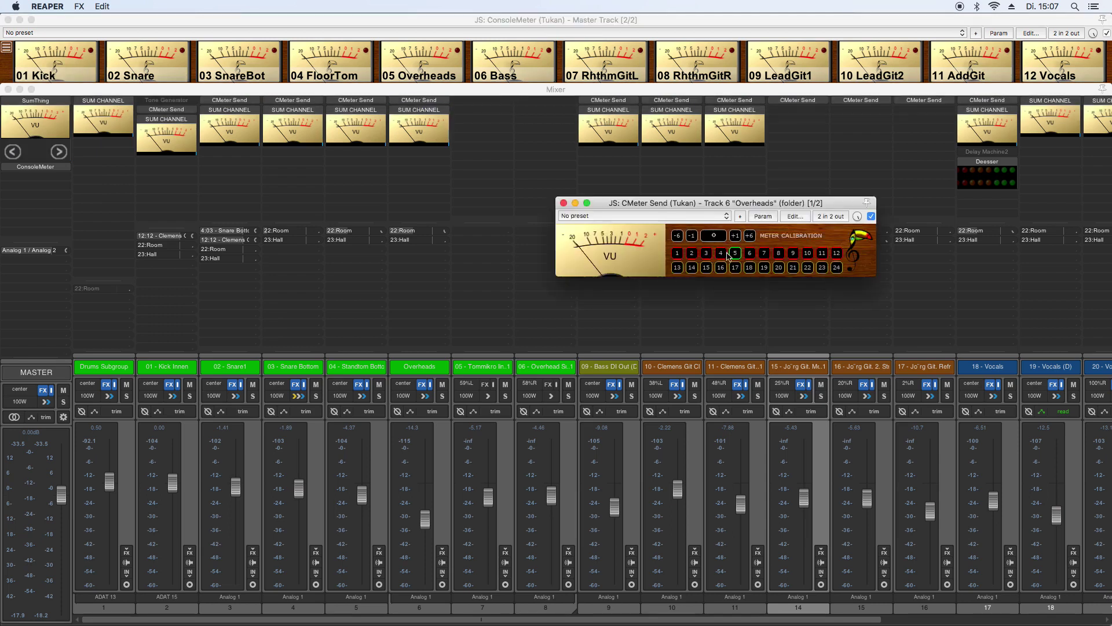
{"action": "left_click", "coordinate": [564, 203]}
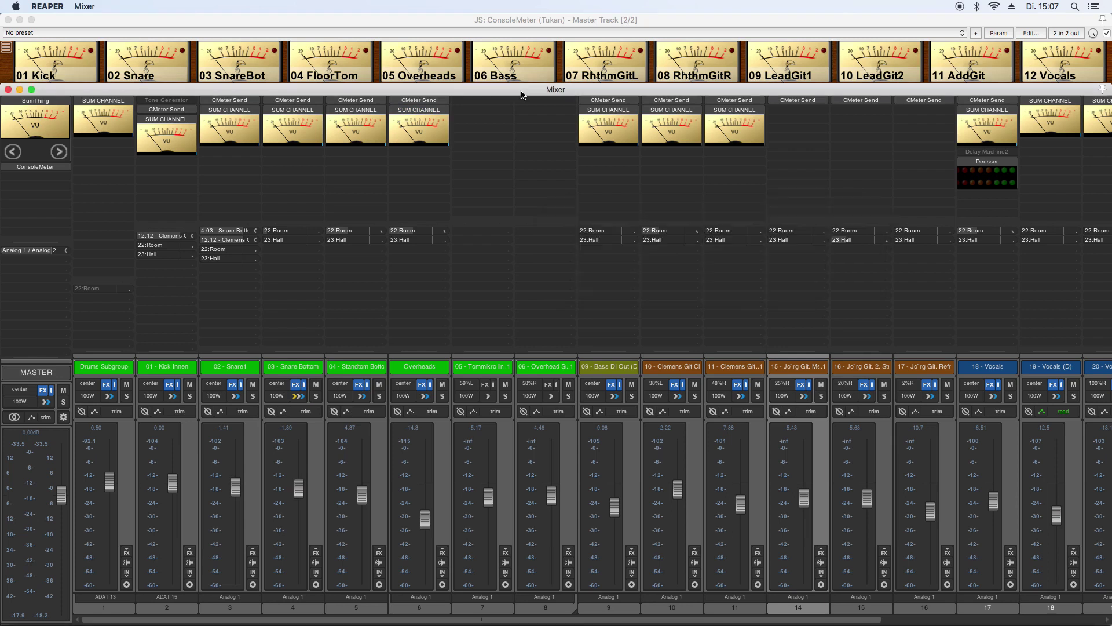
Play the project to watch all twelve channel meters, stopping once and resuming playback.
{"action": "key", "text": "space"}
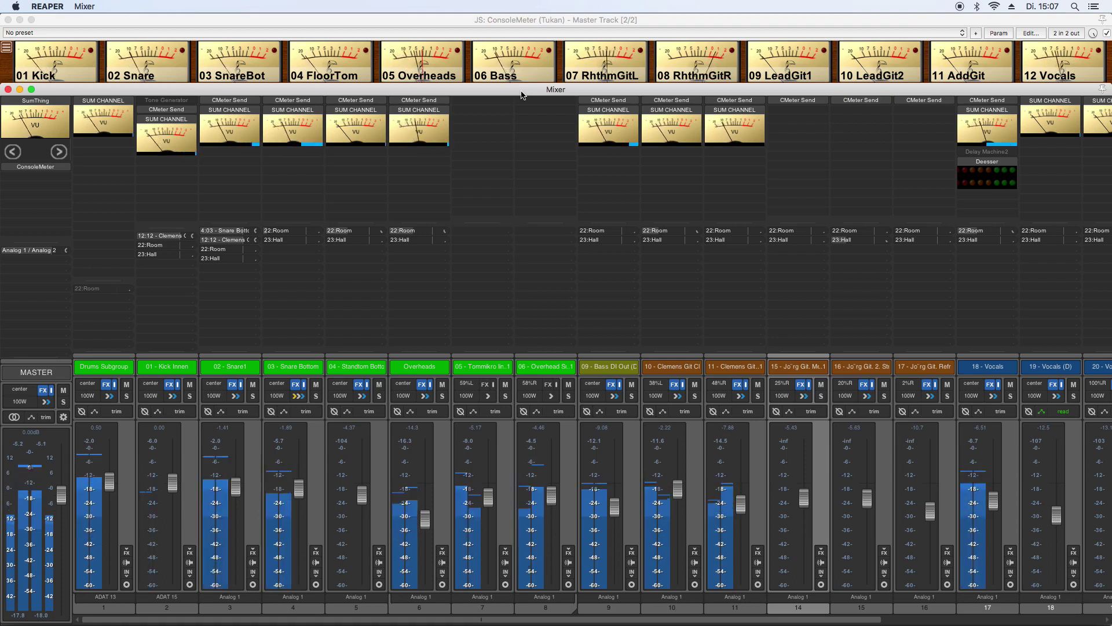
{"action": "key", "text": "space"}
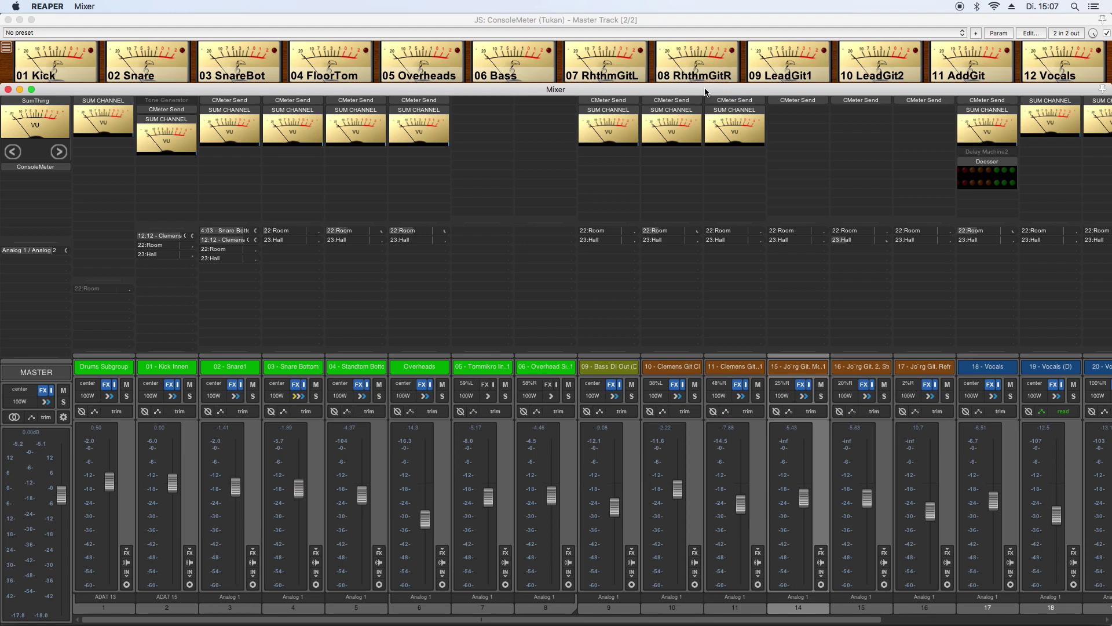
{"action": "key", "text": "space"}
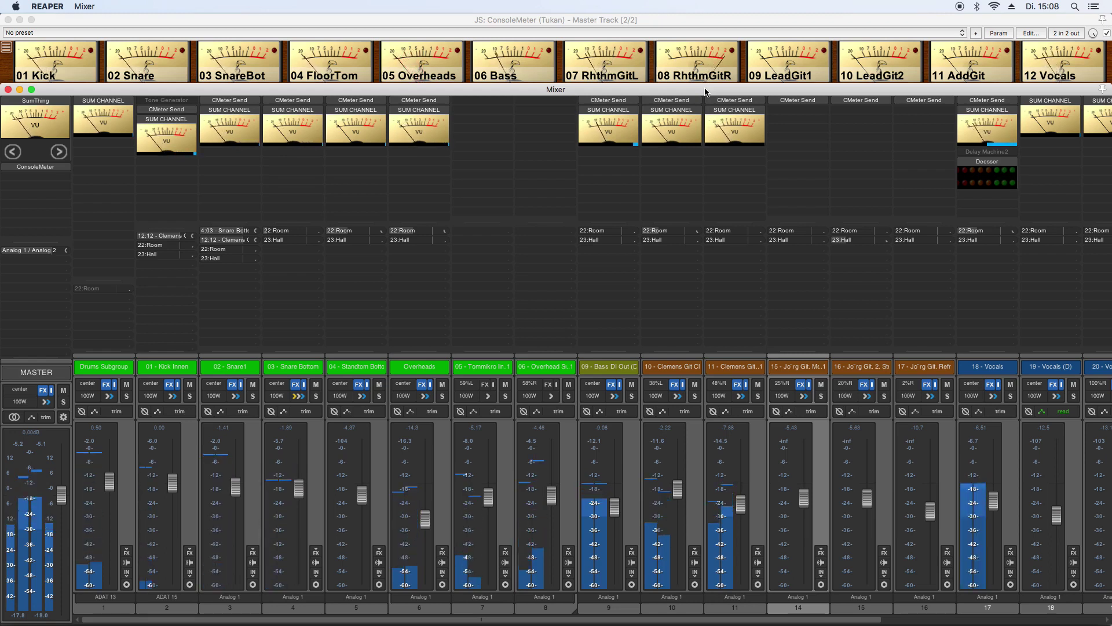
Stop playback and inspect the CMeter Send on track 10, the clean guitar.
{"action": "key", "text": "space"}
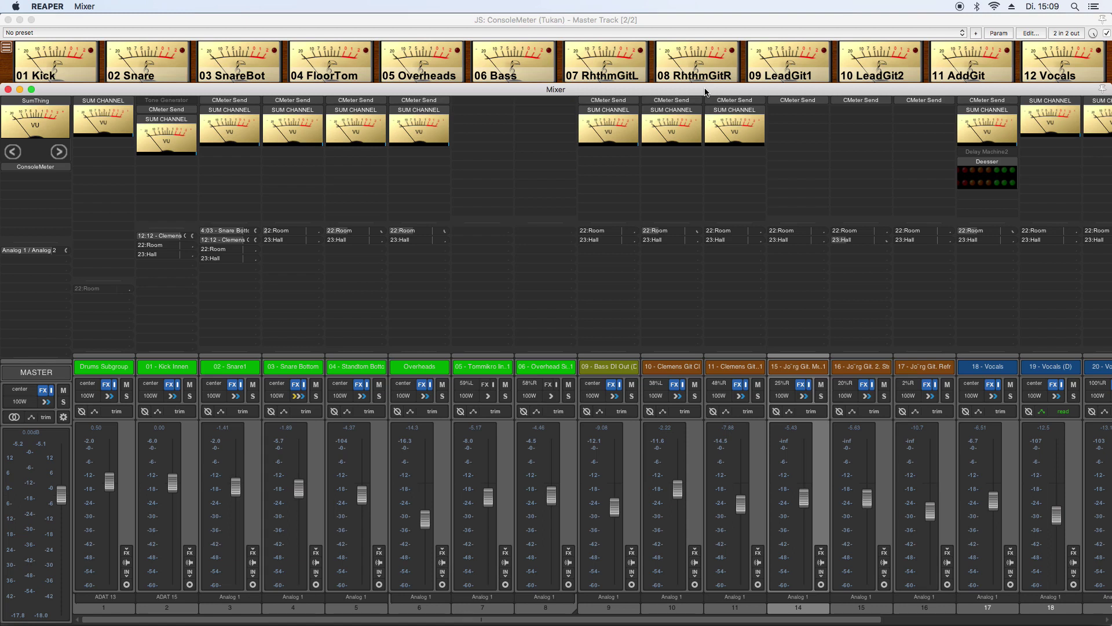
{"action": "left_click", "coordinate": [690, 104]}
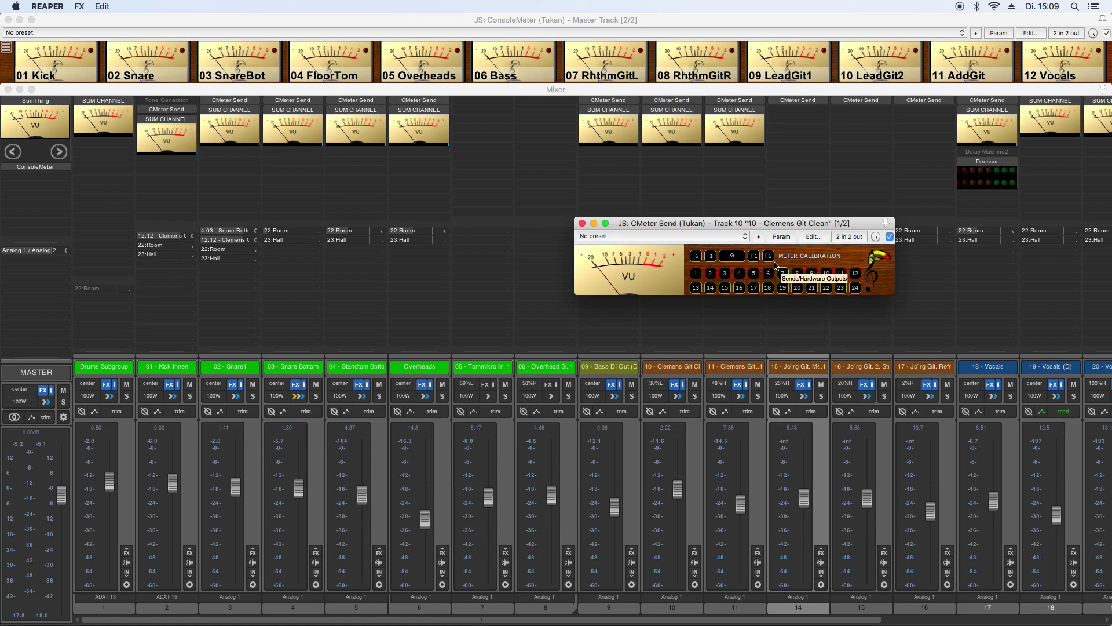
{"action": "left_click", "coordinate": [583, 224]}
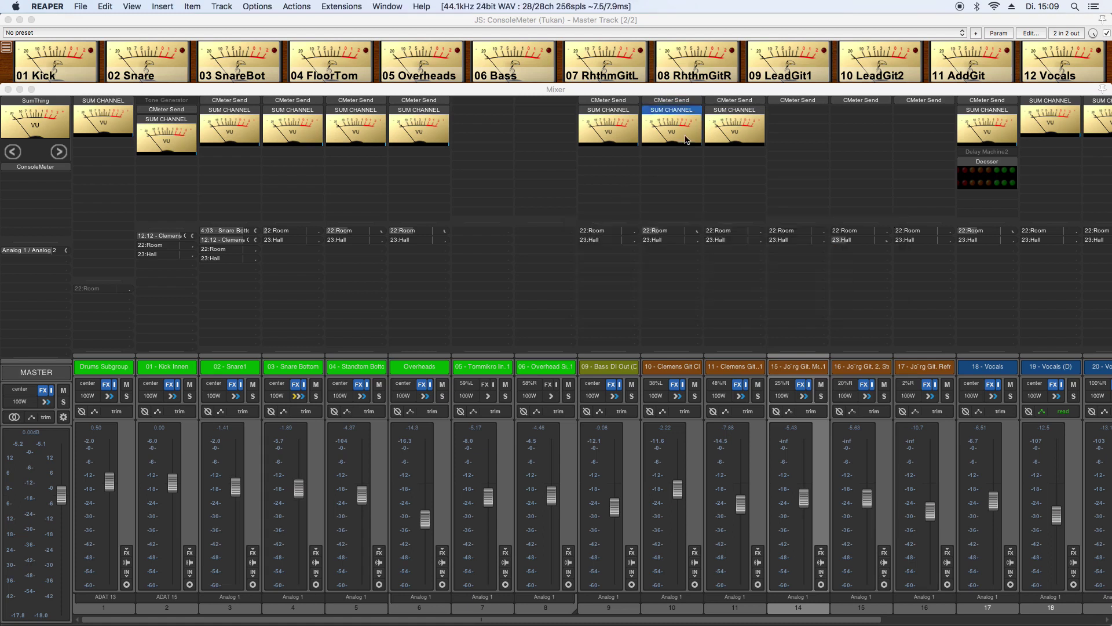
Set the meter calibration in track 11's CMeter Send to 6 and test it with playback.
{"action": "left_click", "coordinate": [733, 100]}
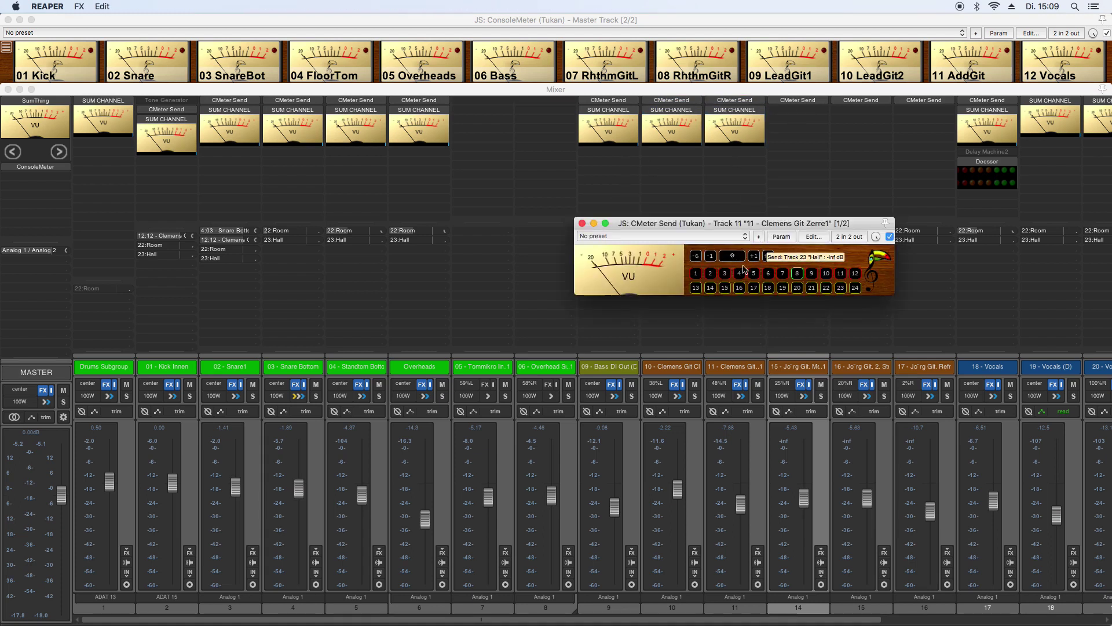
{"action": "left_click", "coordinate": [767, 256]}
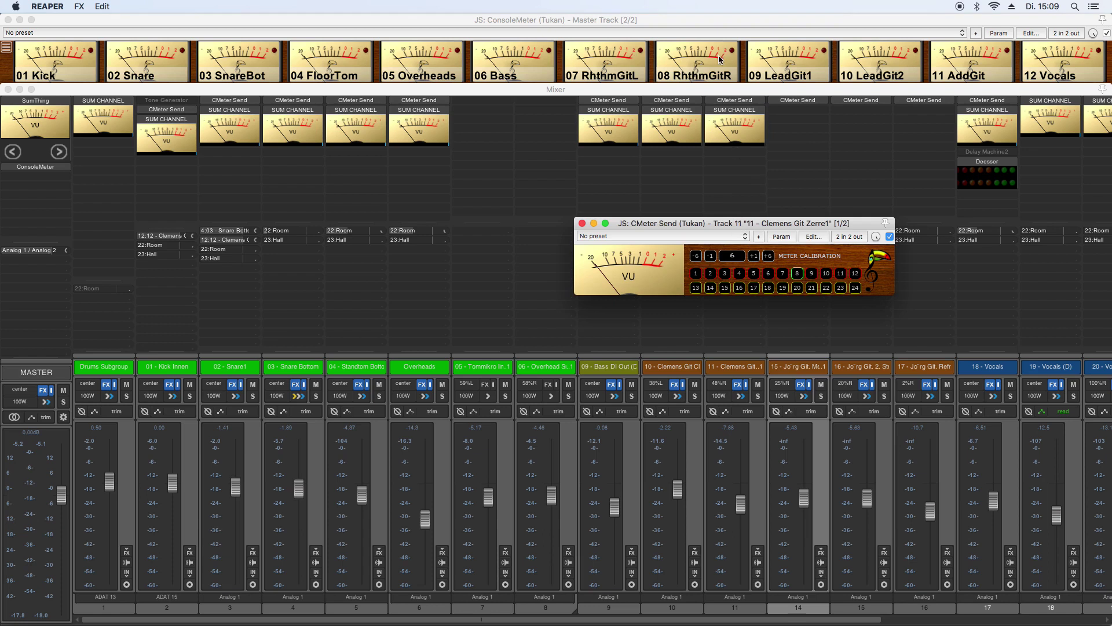
{"action": "key", "text": "space"}
{"action": "left_click", "coordinate": [582, 224]}
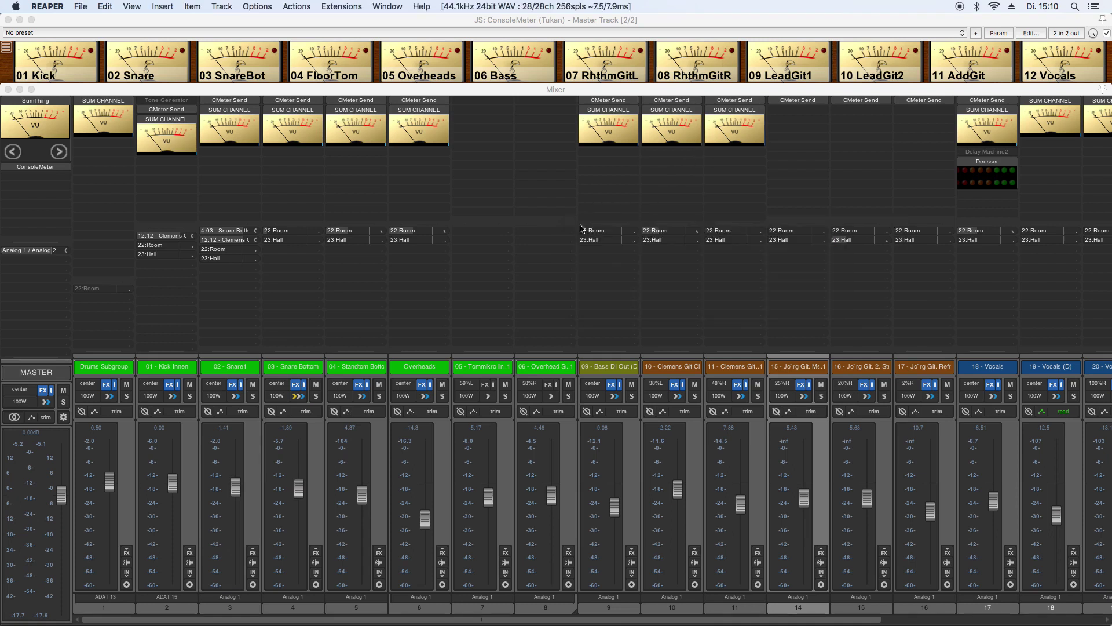
Colour-code the five drum meters from Kick to Overheads red and the Bass meter cyan.
{"action": "left_click", "coordinate": [63, 61]}
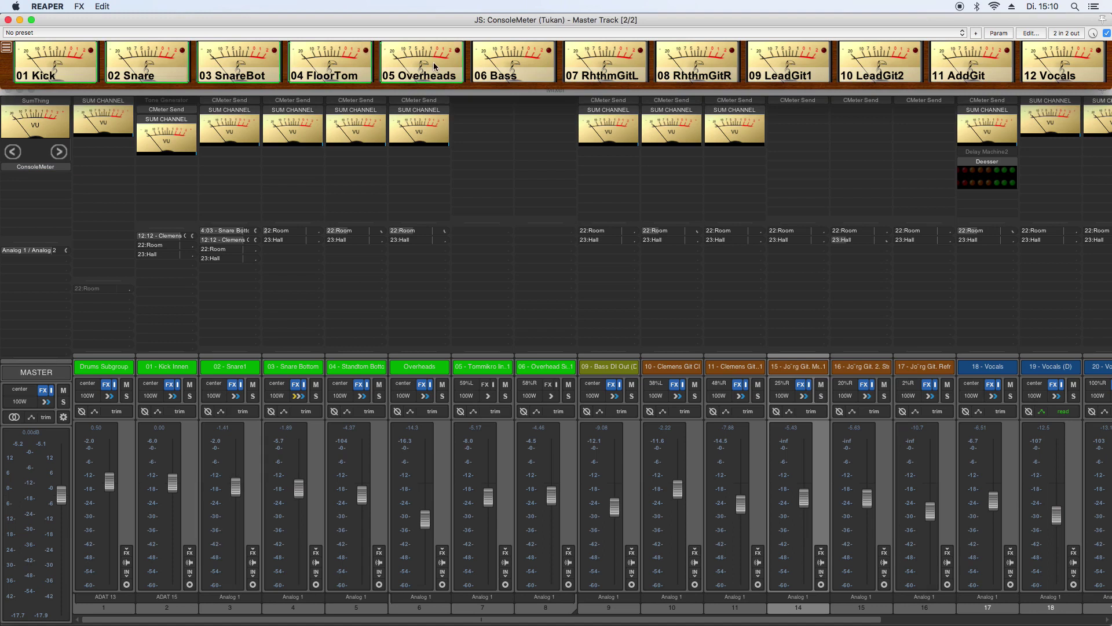
{"action": "left_click", "coordinate": [418, 61]}
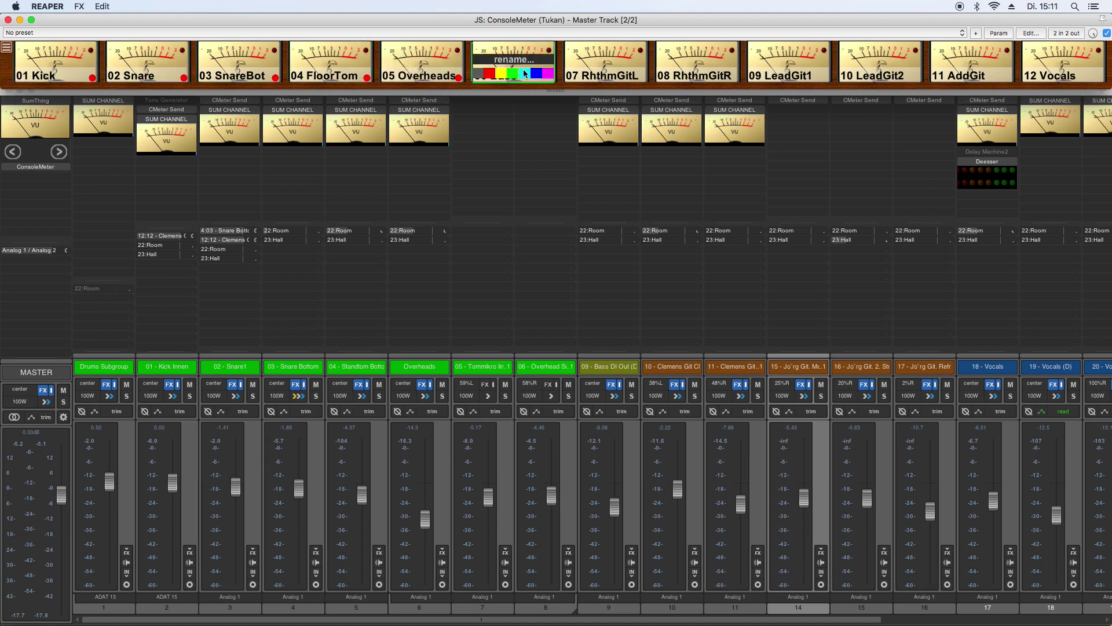
{"action": "left_click", "coordinate": [524, 70]}
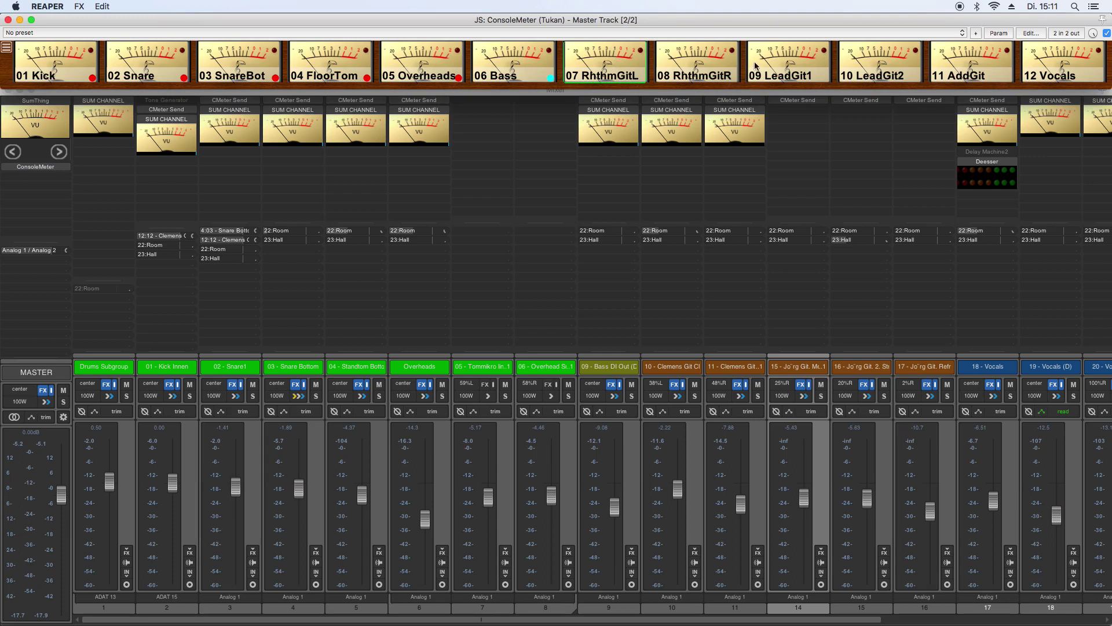
Colour-code the five guitar meters from RhthmGitL to AddGit blue and the Vocals meter green.
{"action": "mouse_move", "coordinate": [968, 61]}
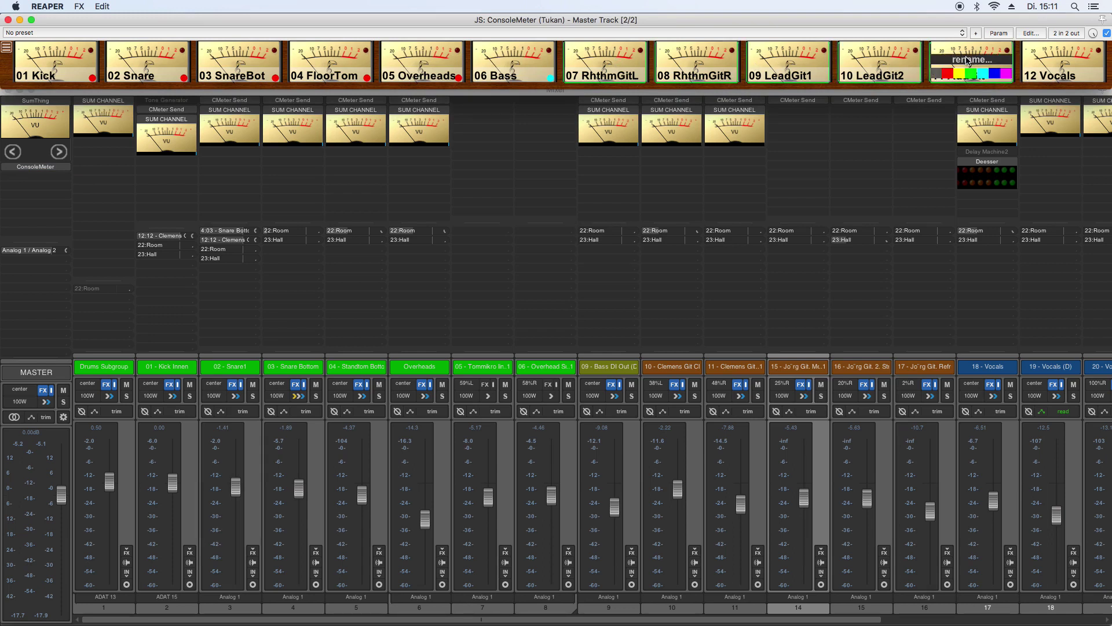
{"action": "left_click", "coordinate": [1001, 77]}
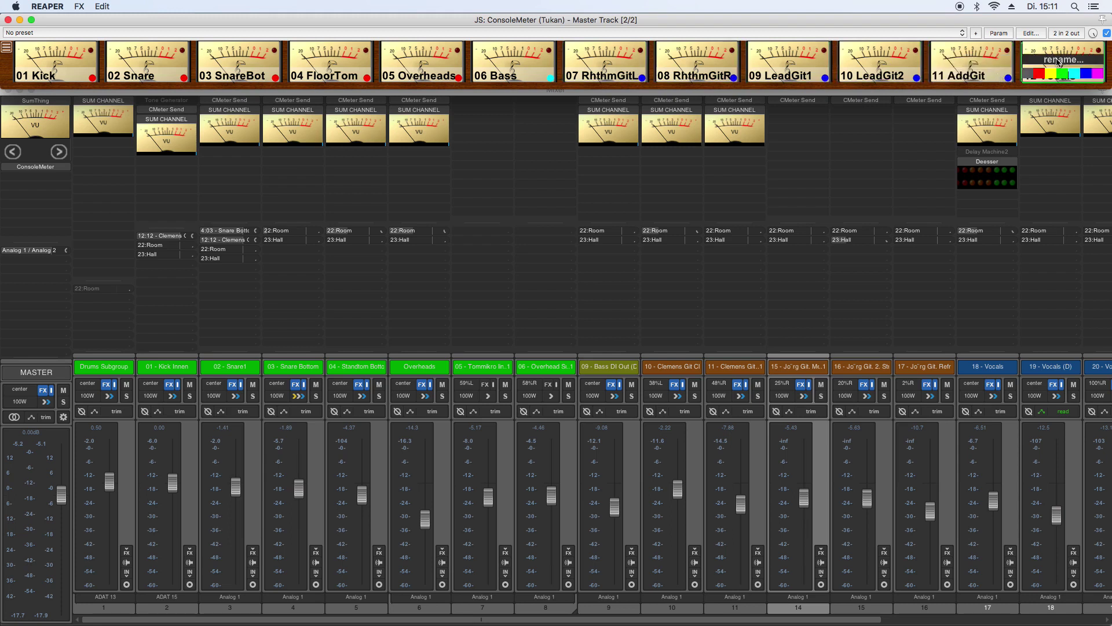
{"action": "left_click", "coordinate": [1058, 70]}
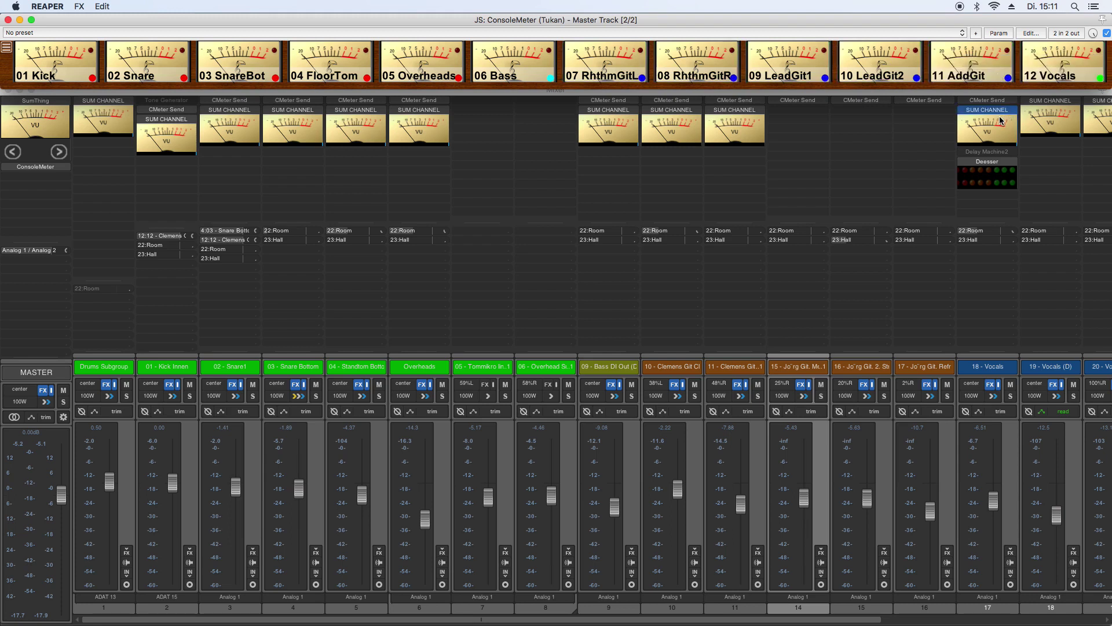
Reduce the text size of the meters' channel labels and turn off the coloured circles.
{"action": "left_click", "coordinate": [517, 70]}
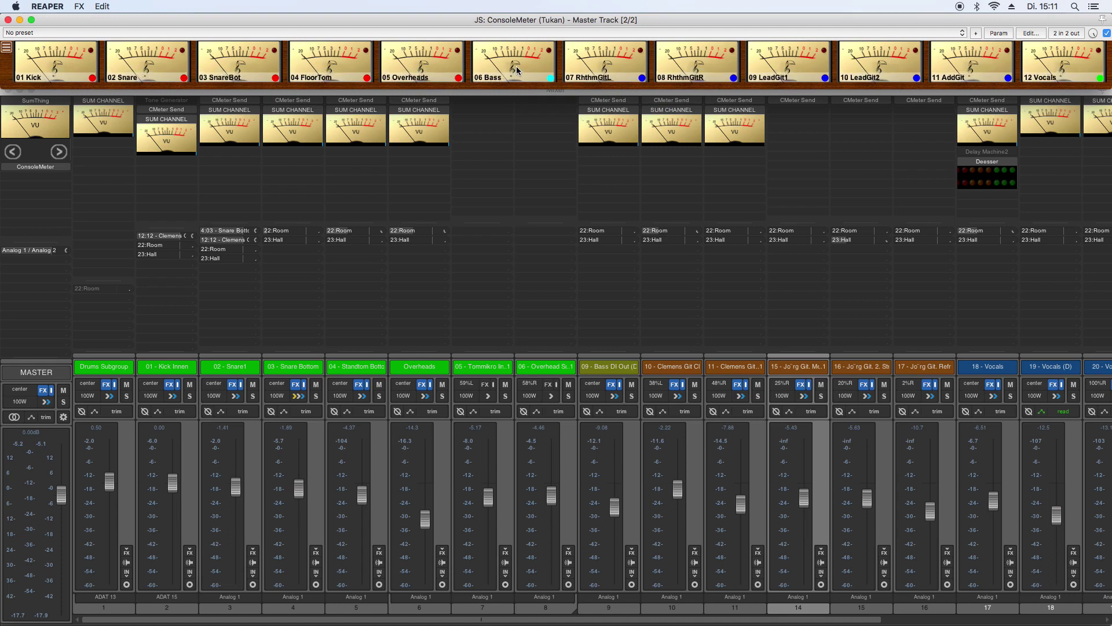
{"action": "left_click", "coordinate": [517, 71]}
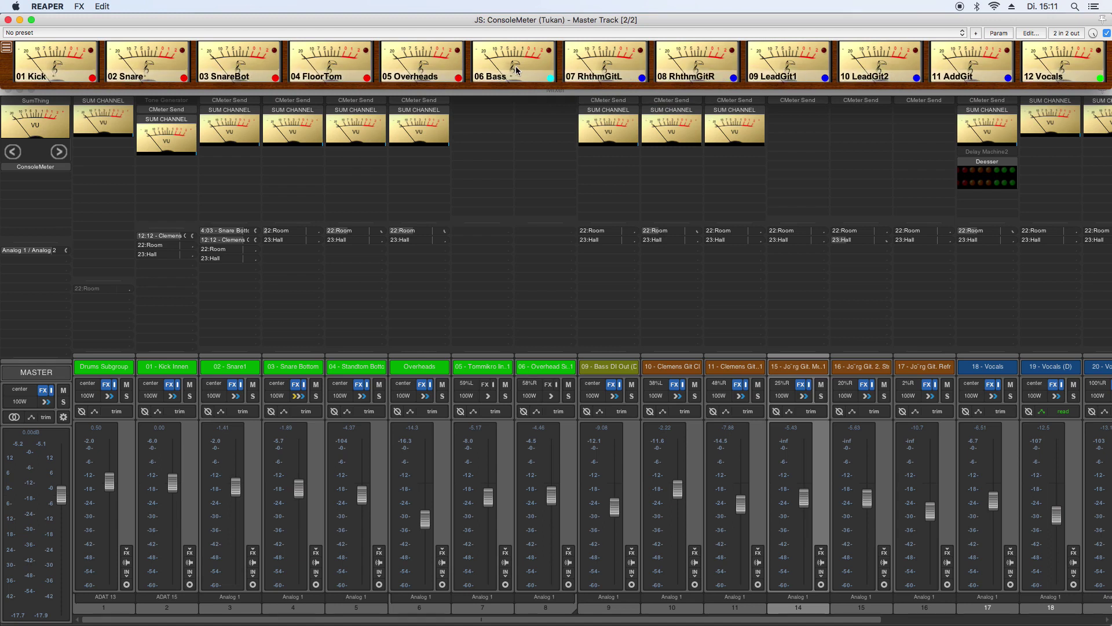
{"action": "left_click", "coordinate": [7, 47]}
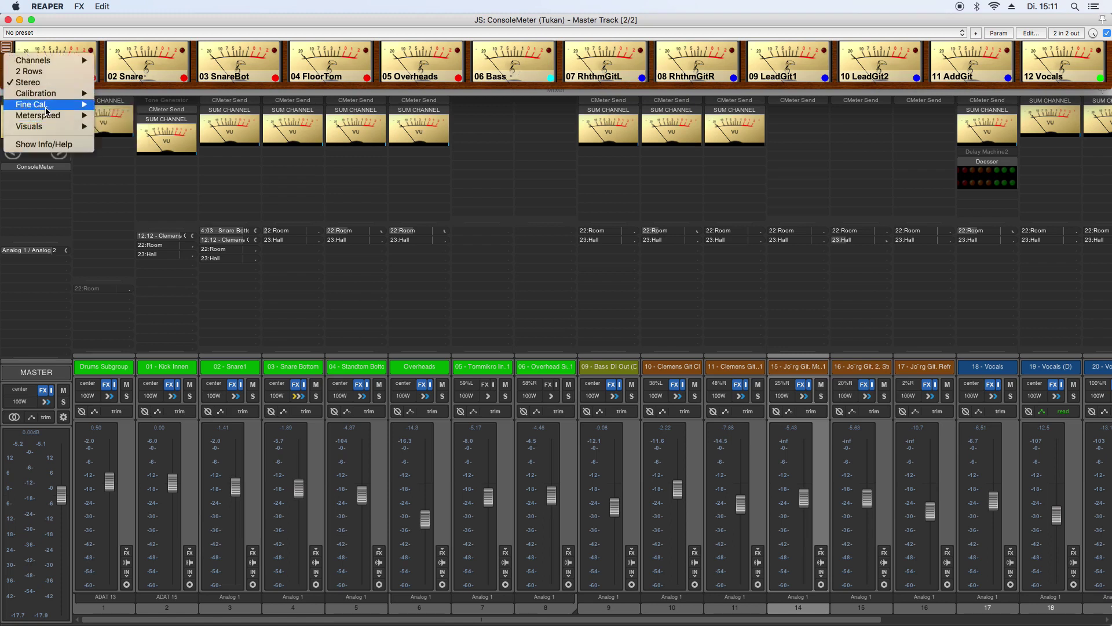
{"action": "mouse_move", "coordinate": [51, 128]}
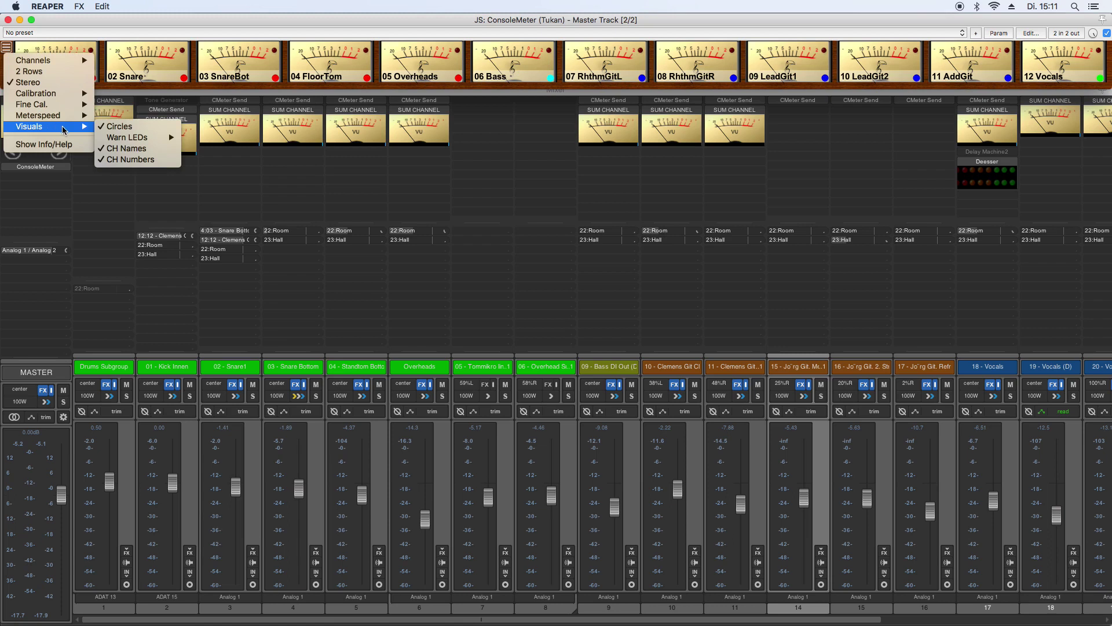
{"action": "left_click", "coordinate": [116, 127]}
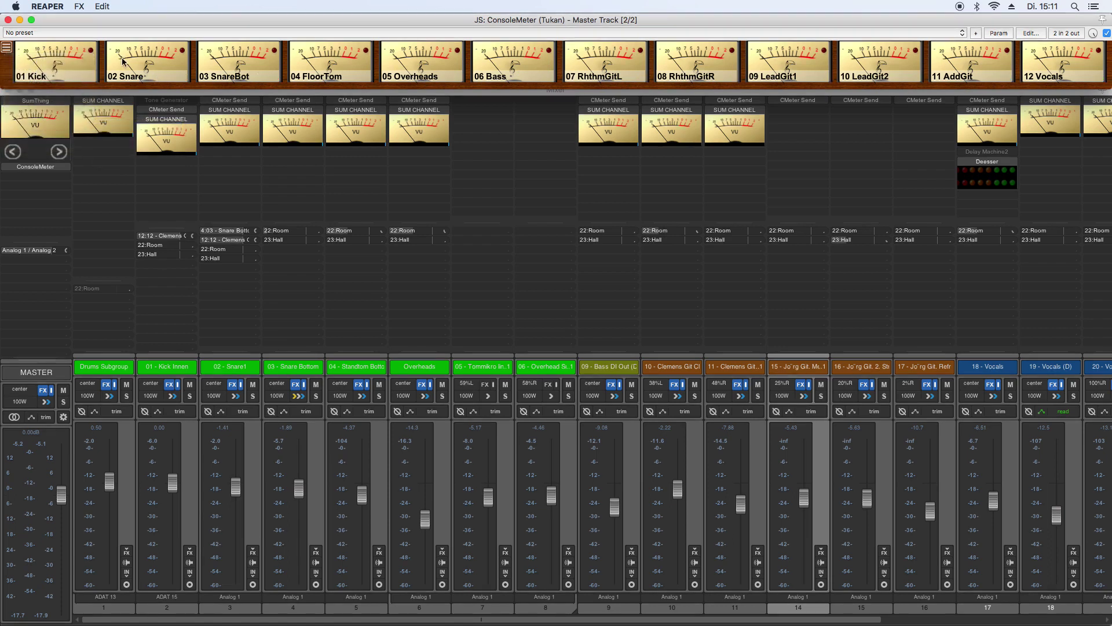
Hide the channel names and channel numbers on the ConsoleMeter.
{"action": "left_click", "coordinate": [7, 48]}
{"action": "mouse_move", "coordinate": [48, 114]}
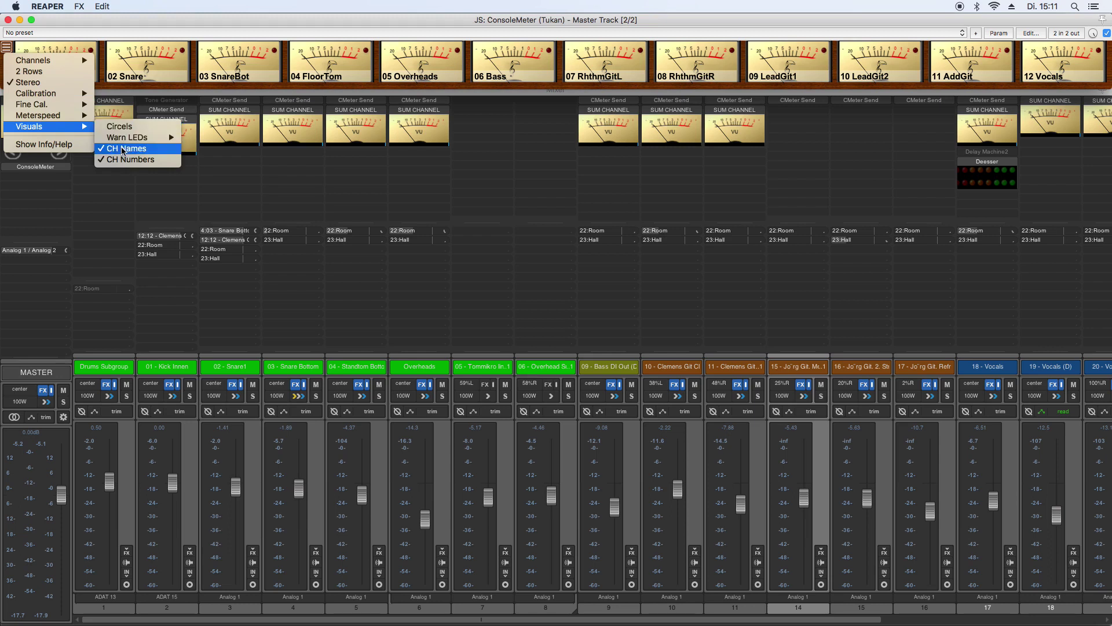
{"action": "left_click", "coordinate": [123, 150]}
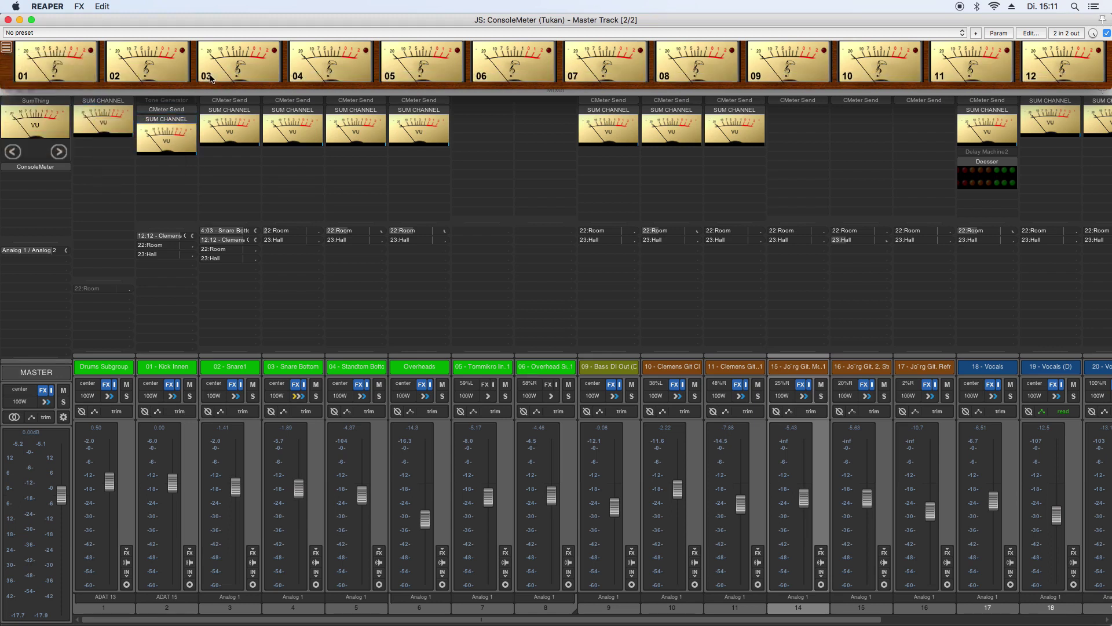
{"action": "left_click", "coordinate": [7, 47]}
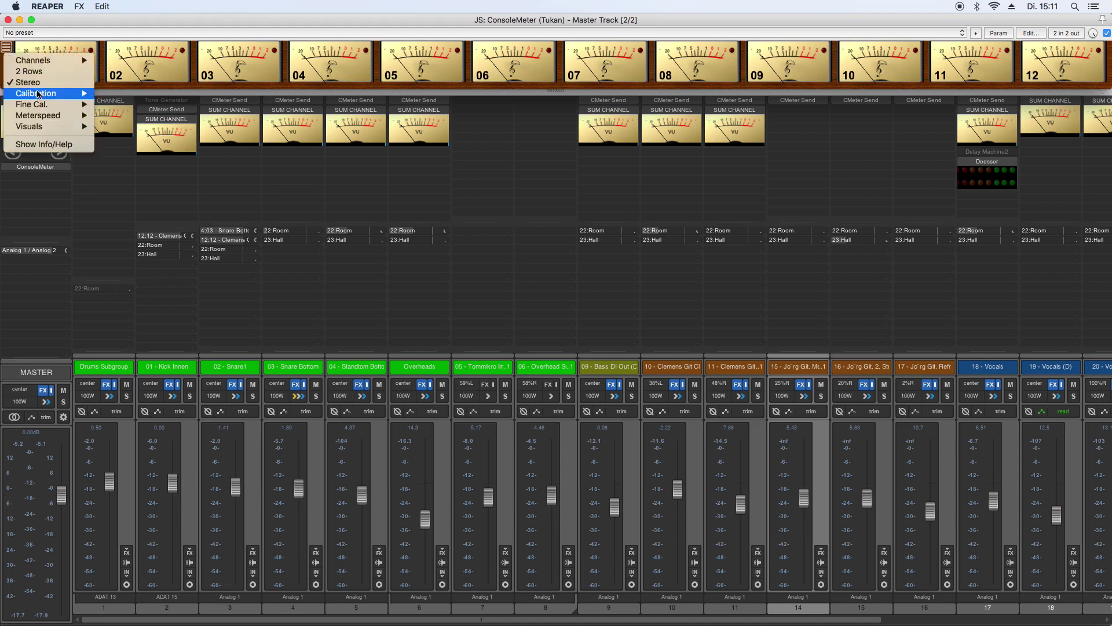
{"action": "mouse_move", "coordinate": [58, 127]}
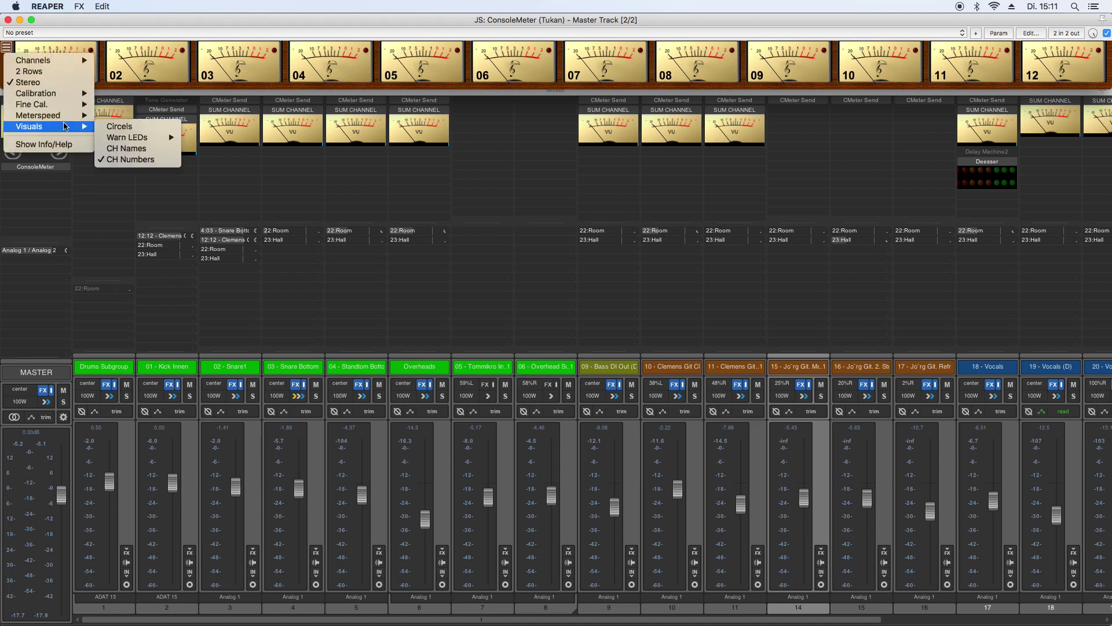
{"action": "left_click", "coordinate": [134, 164]}
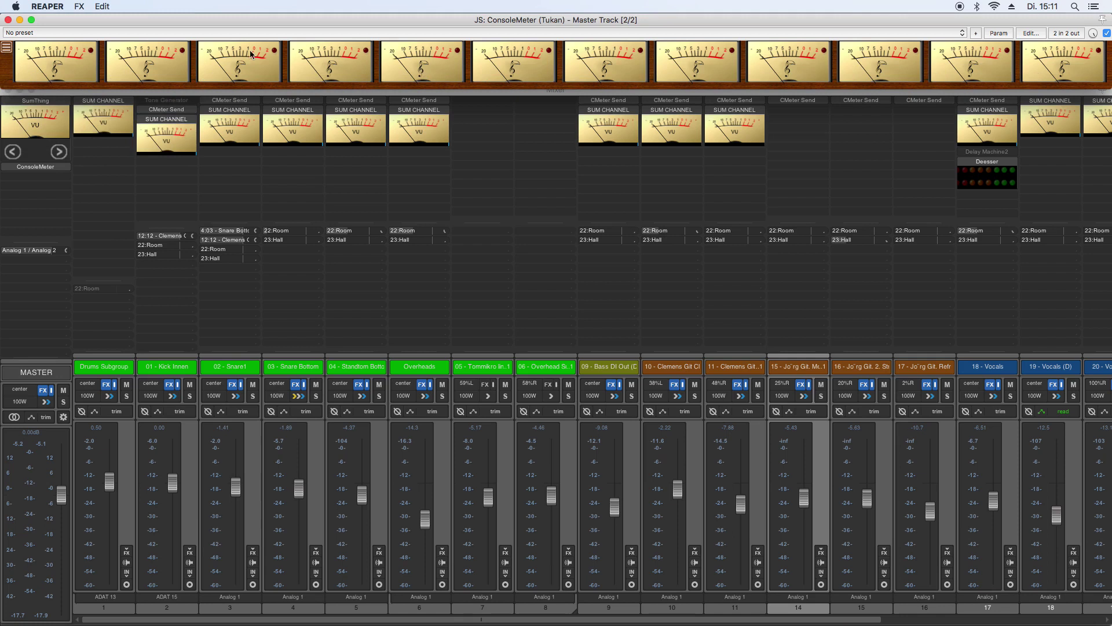
Show the channel names without numbers on the meters, then hide them again.
{"action": "left_click", "coordinate": [7, 47]}
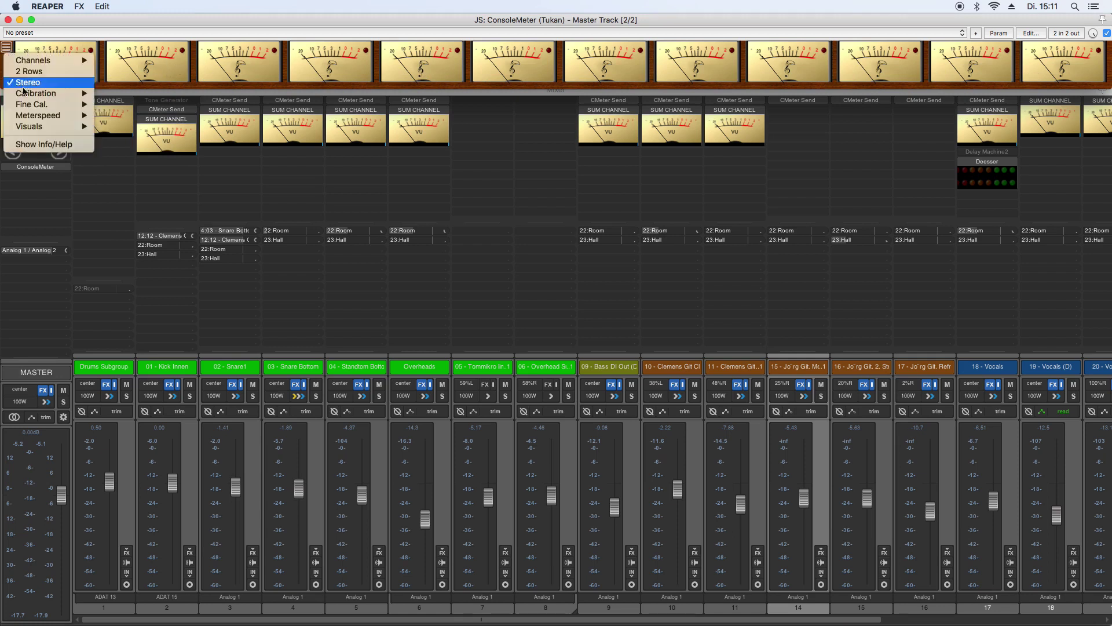
{"action": "mouse_move", "coordinate": [40, 126]}
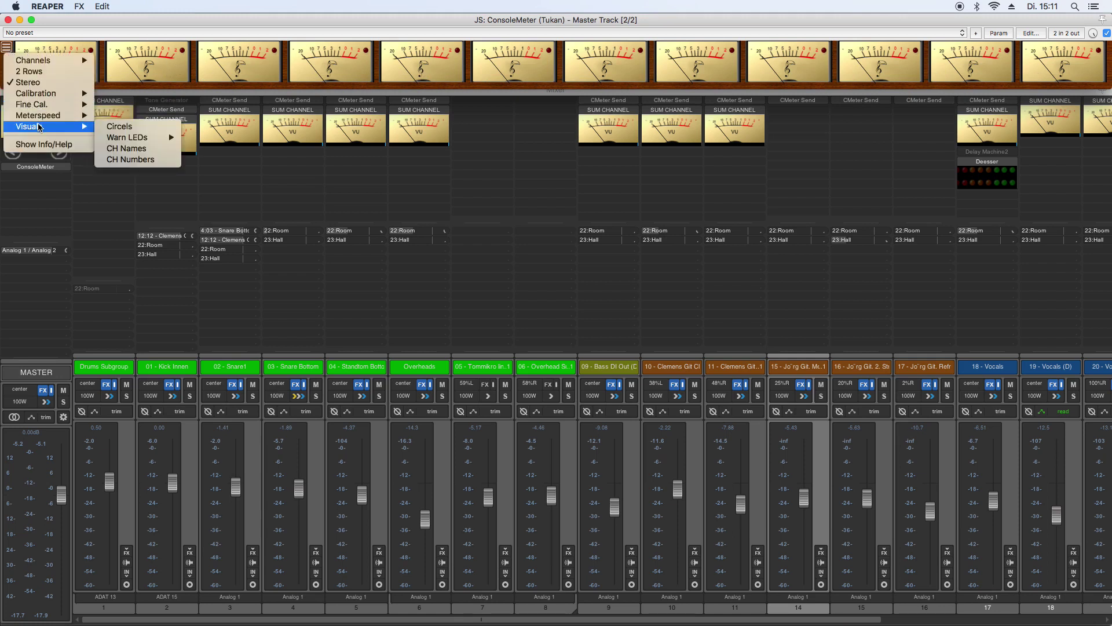
{"action": "left_click", "coordinate": [133, 148]}
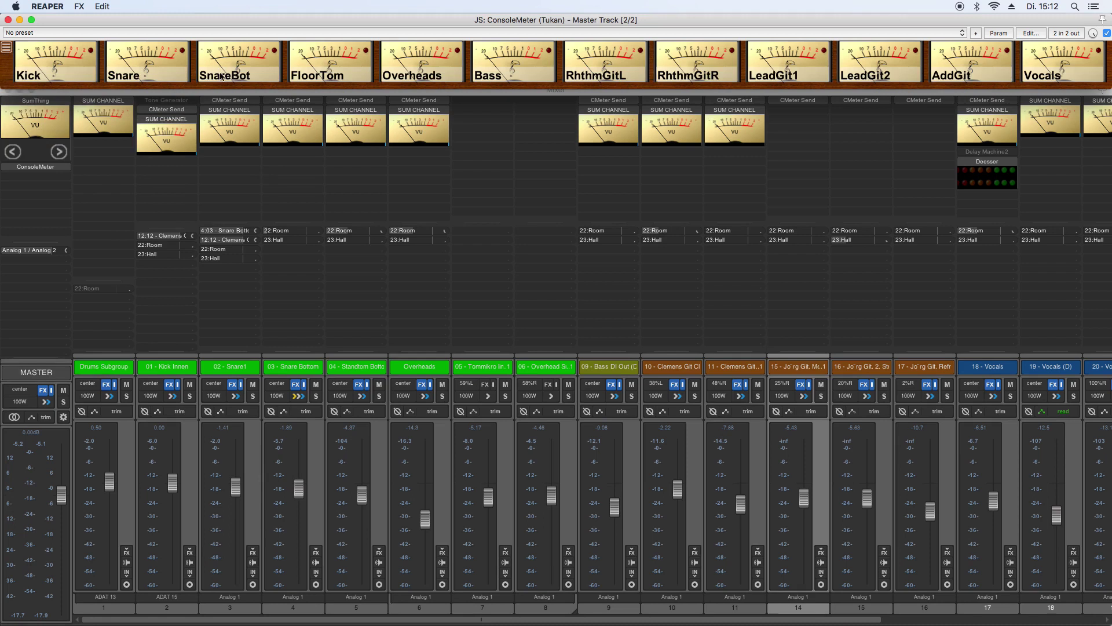
{"action": "left_click", "coordinate": [7, 50]}
{"action": "mouse_move", "coordinate": [40, 127]}
{"action": "left_click", "coordinate": [132, 149]}
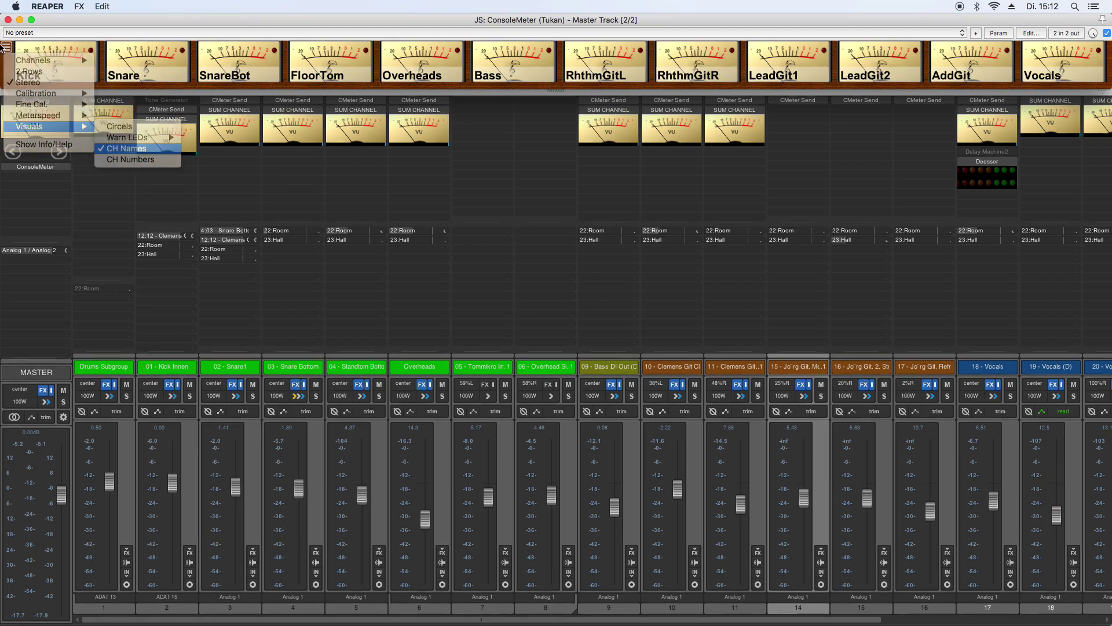
Show only the coloured circles on the meters, then turn them off again.
{"action": "left_click", "coordinate": [6, 48]}
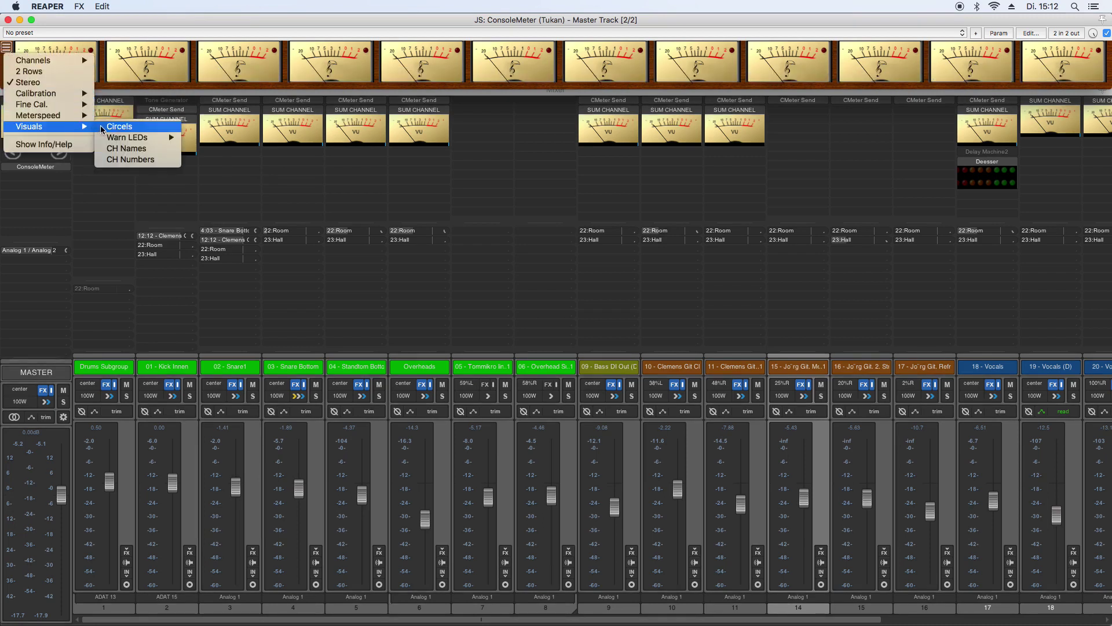
{"action": "left_click", "coordinate": [102, 127]}
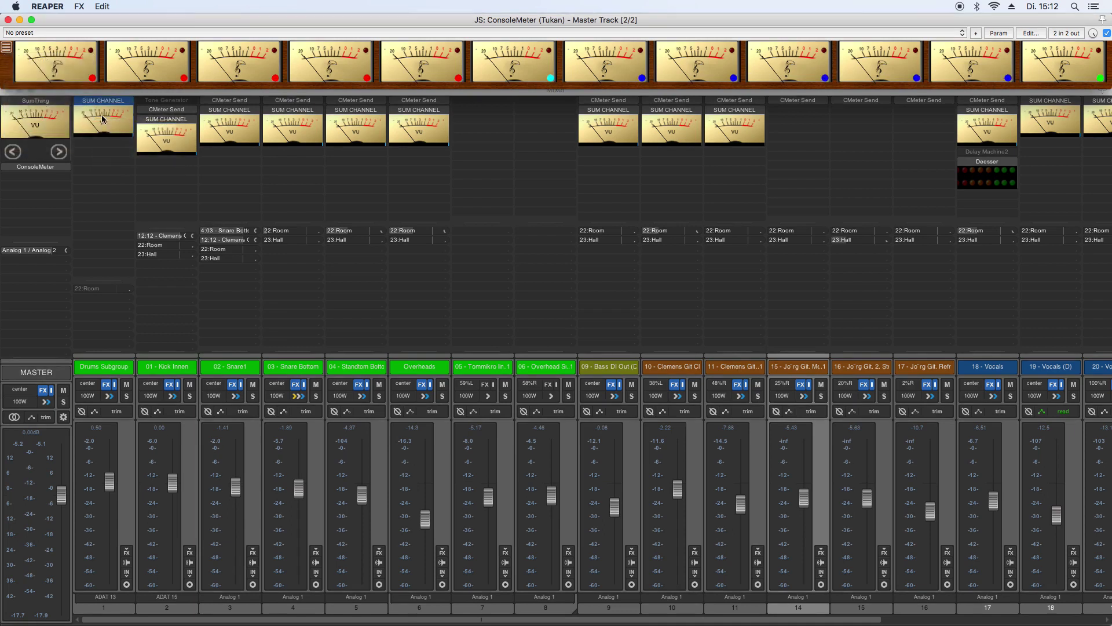
{"action": "left_click", "coordinate": [7, 47]}
{"action": "mouse_move", "coordinate": [57, 134]}
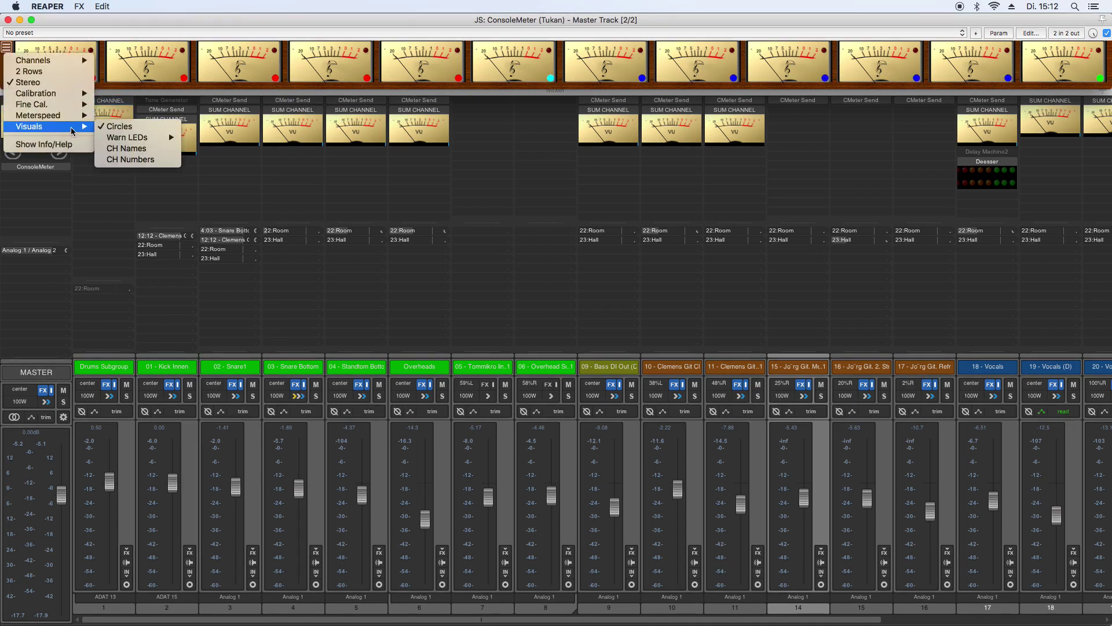
{"action": "left_click", "coordinate": [116, 126]}
Set the warn LEDs' warn level to -10 dBFS and play the project to test them.
{"action": "left_click", "coordinate": [7, 53]}
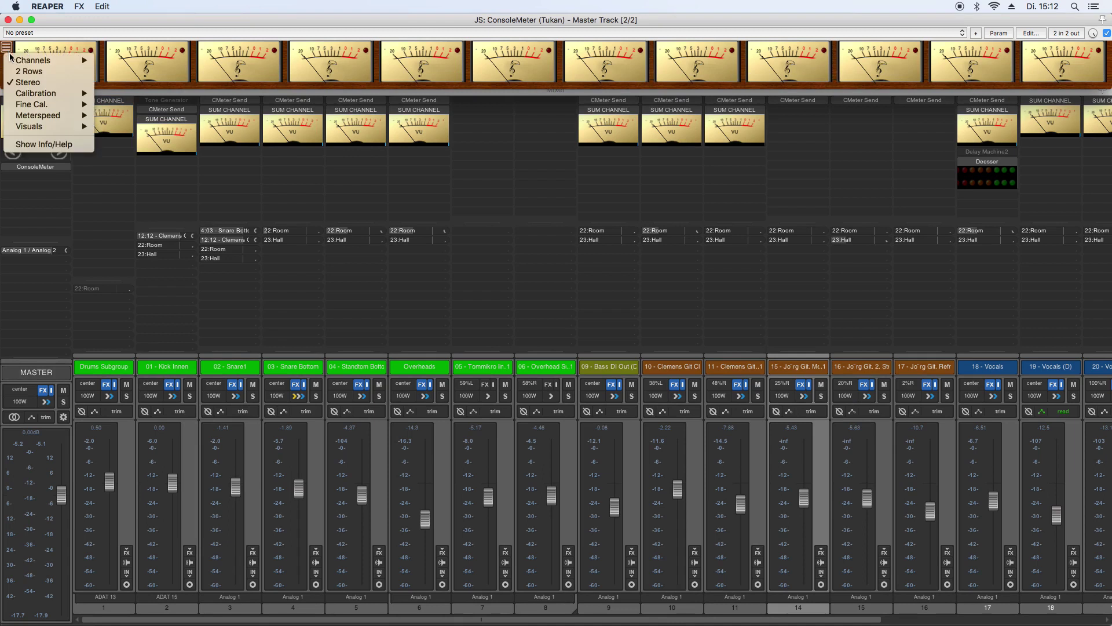
{"action": "mouse_move", "coordinate": [44, 116]}
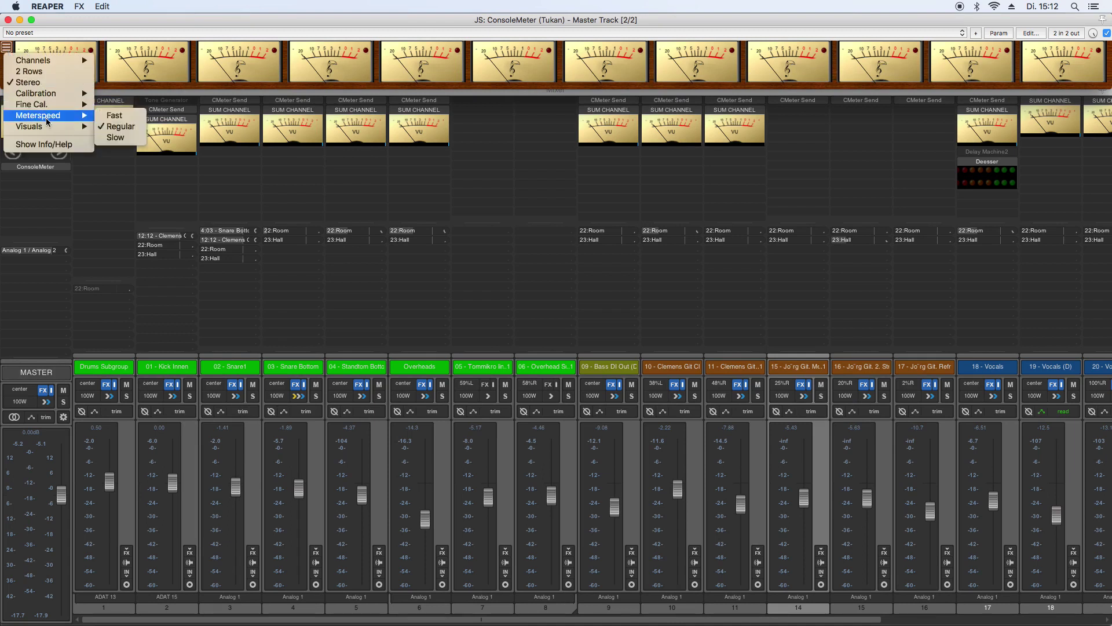
{"action": "mouse_move", "coordinate": [110, 138]}
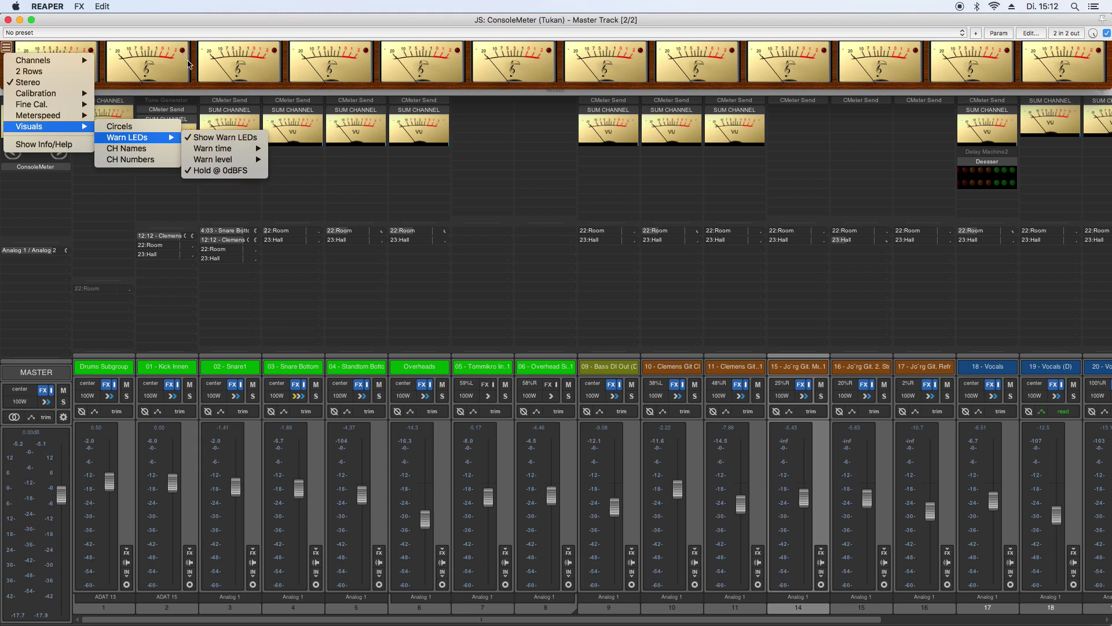
{"action": "mouse_move", "coordinate": [215, 149]}
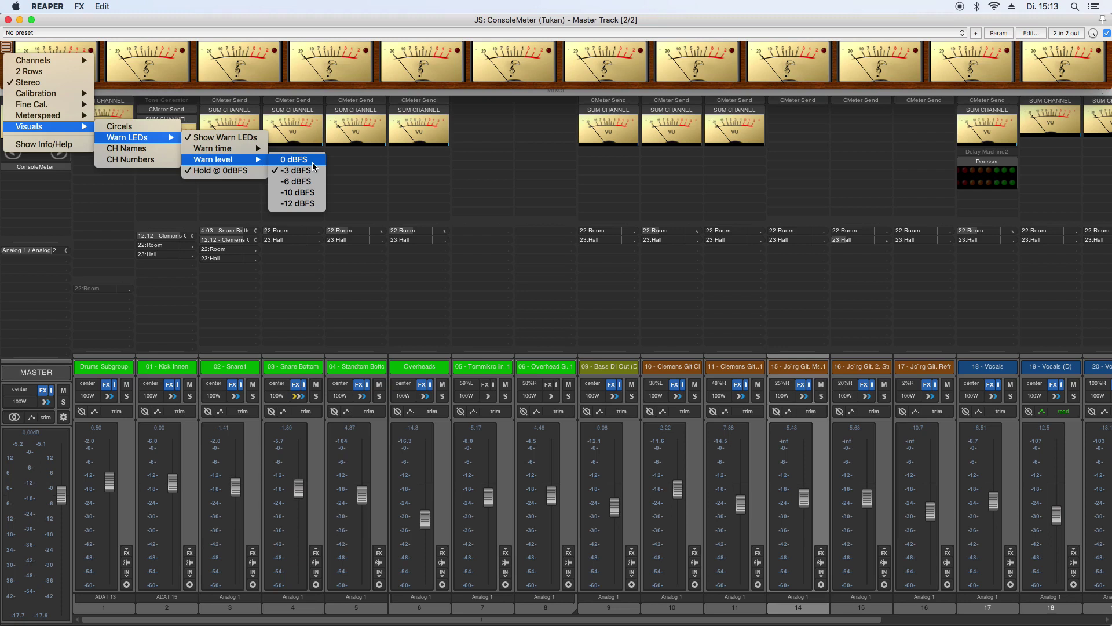
{"action": "left_click", "coordinate": [318, 196]}
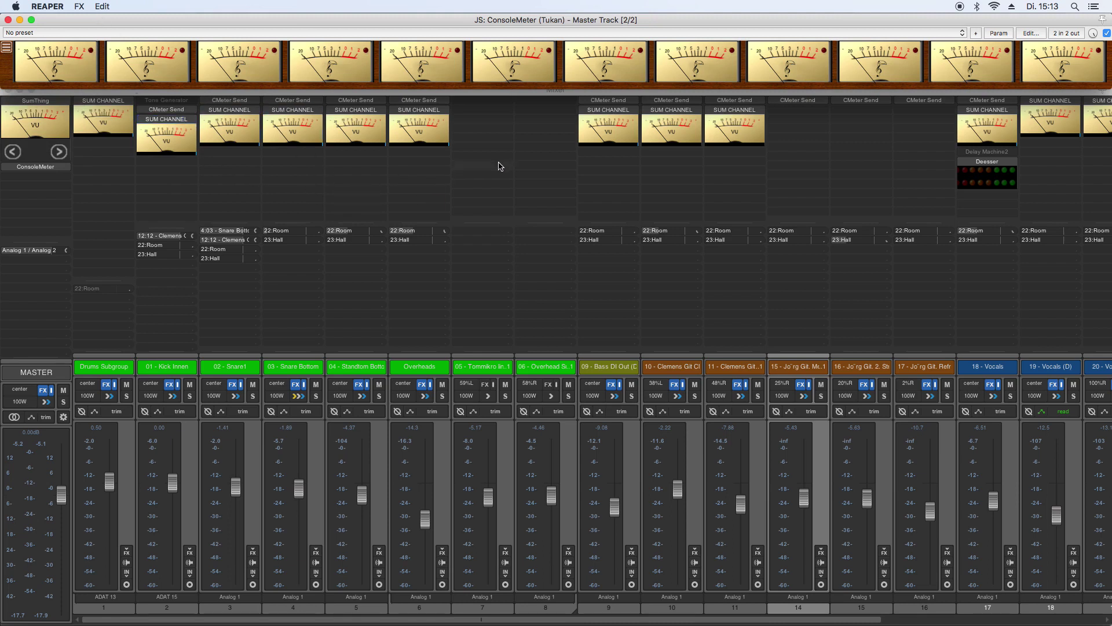
{"action": "key", "text": "space"}
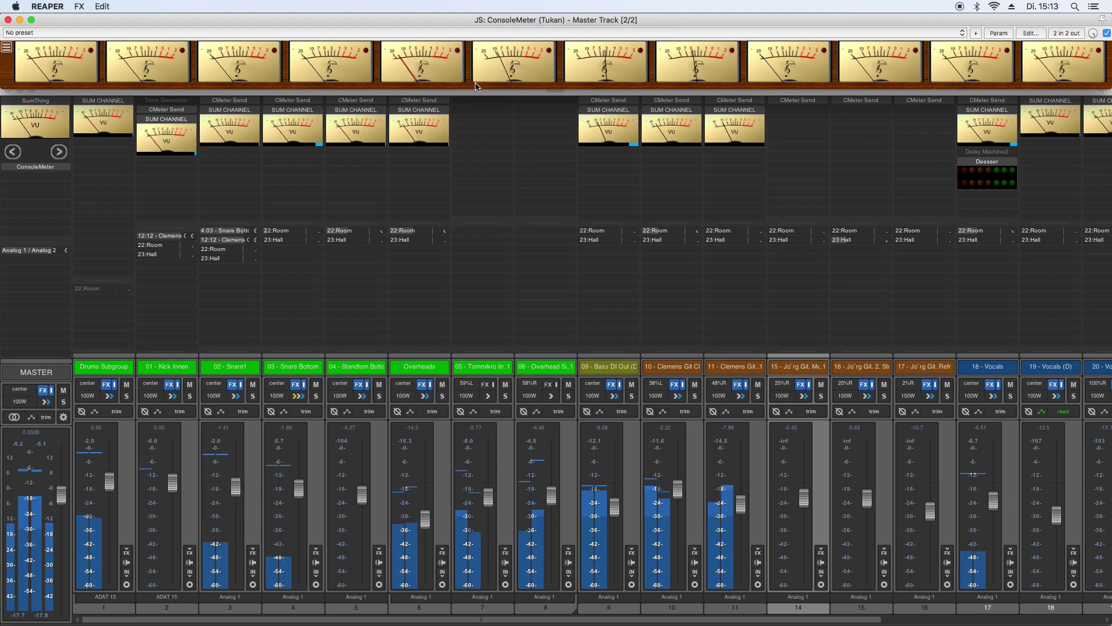
Stop playback and turn off the warn LEDs on the ConsoleMeter.
{"action": "key", "text": "space"}
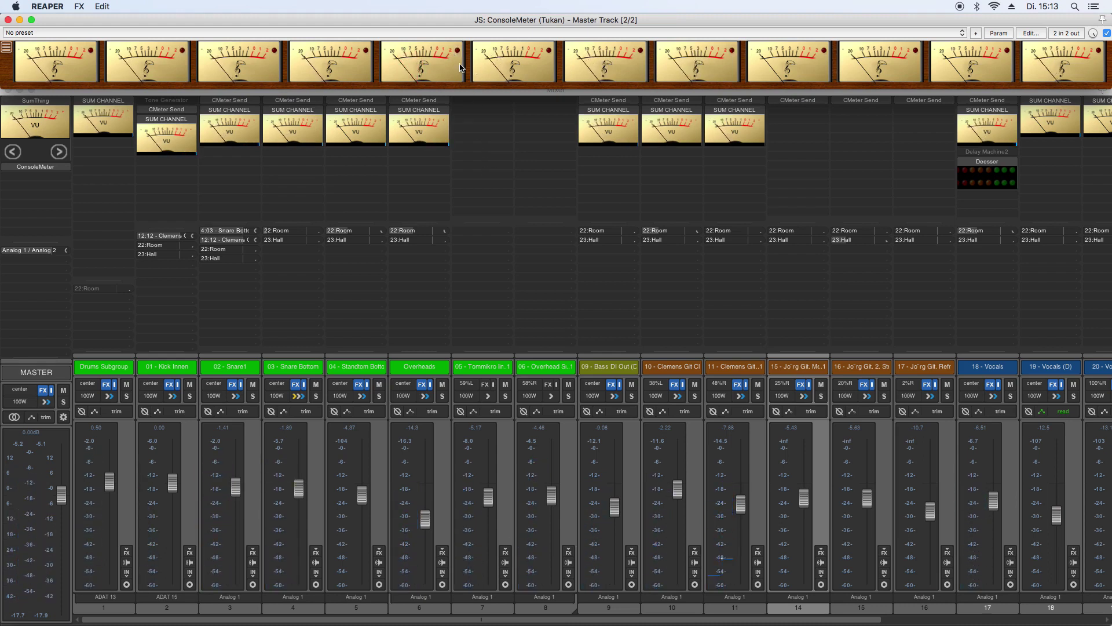
{"action": "left_click", "coordinate": [6, 47]}
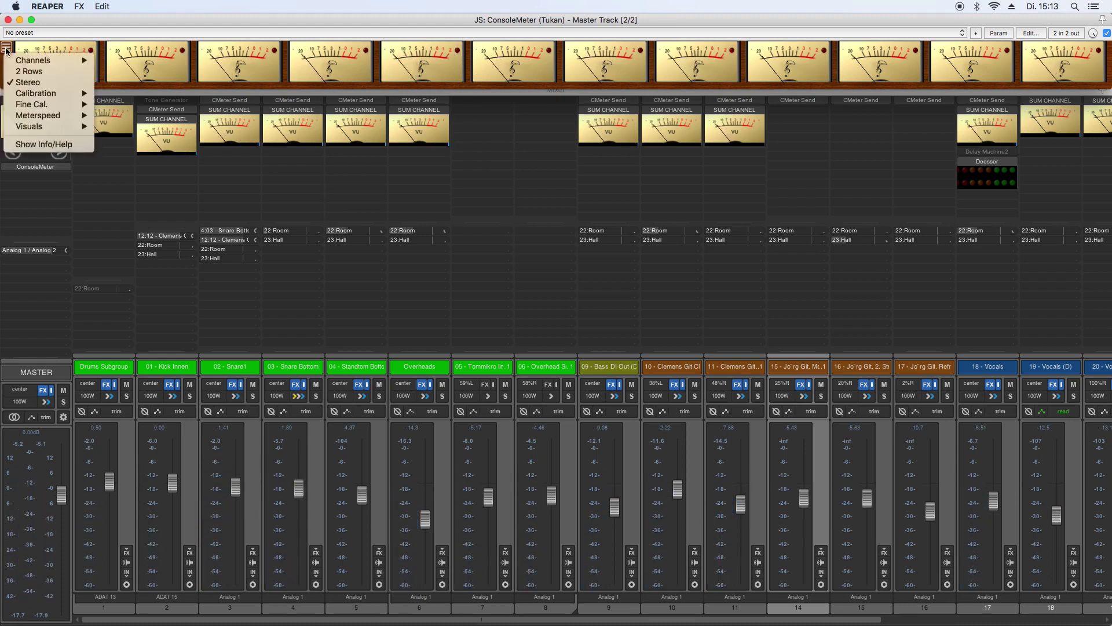
{"action": "mouse_move", "coordinate": [58, 116]}
{"action": "mouse_move", "coordinate": [139, 137]}
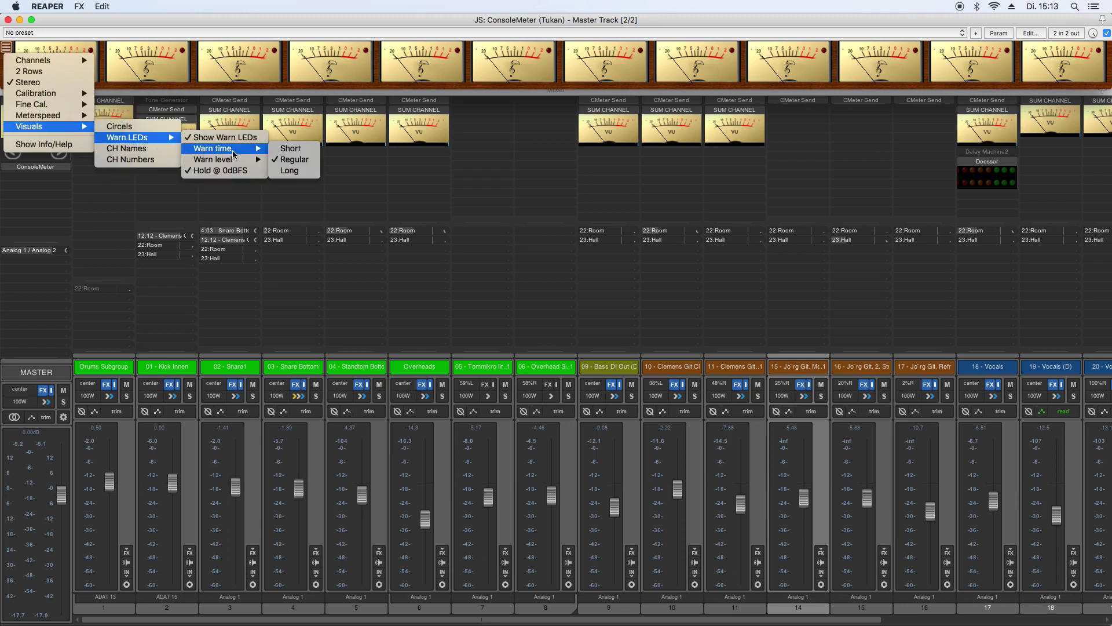
{"action": "mouse_move", "coordinate": [264, 151]}
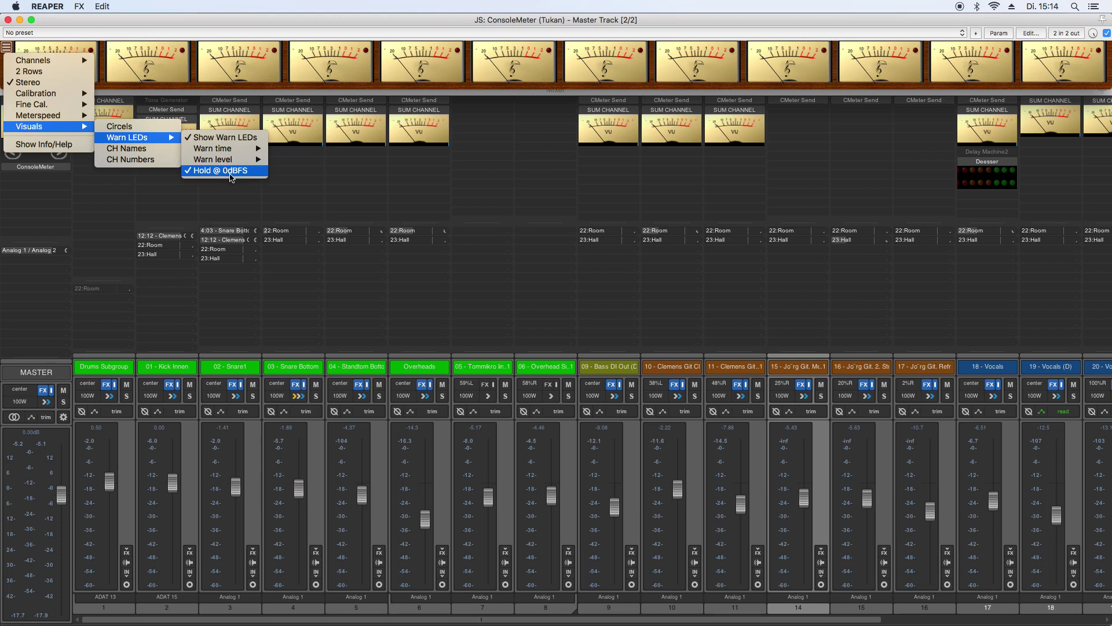
{"action": "left_click", "coordinate": [238, 139]}
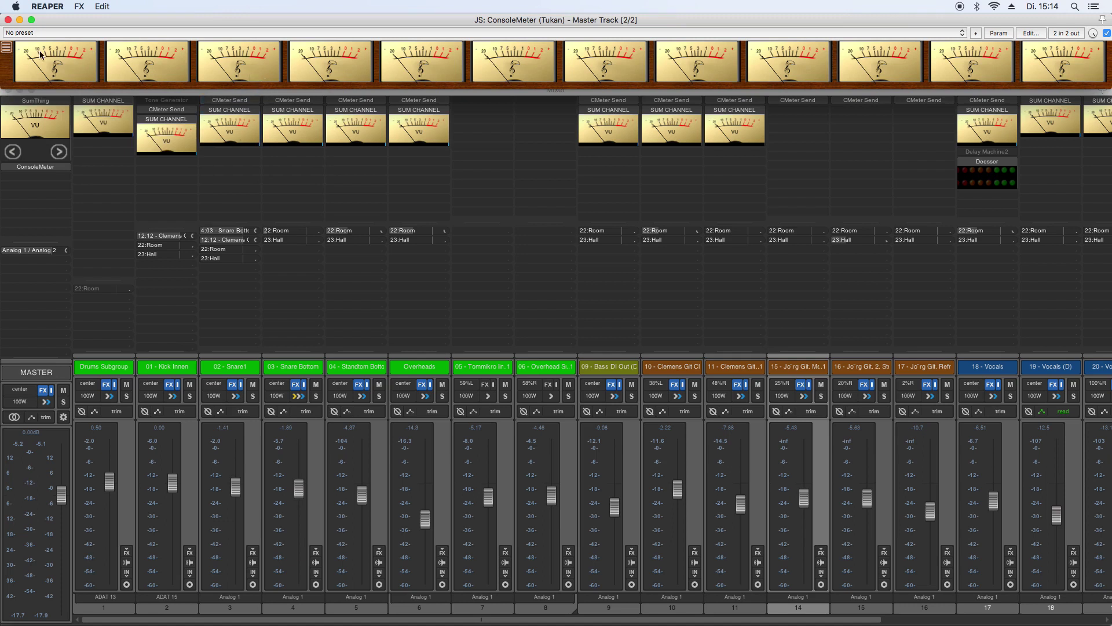
Show both the channel names and the channel numbers on the ConsoleMeter's meters.
{"action": "left_click", "coordinate": [7, 47]}
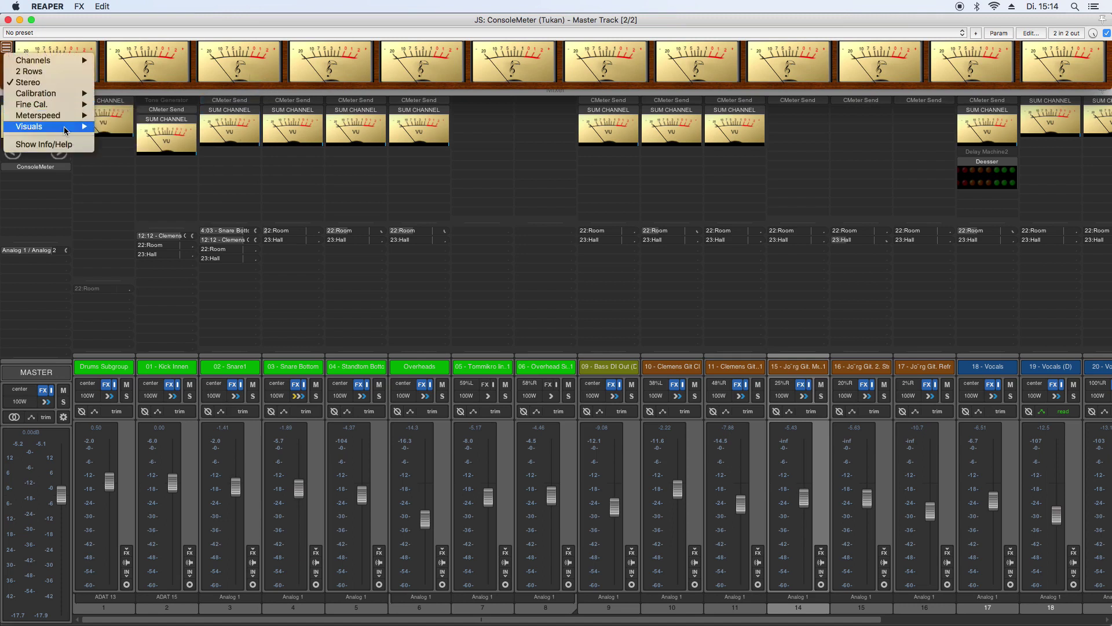
{"action": "left_click", "coordinate": [125, 144]}
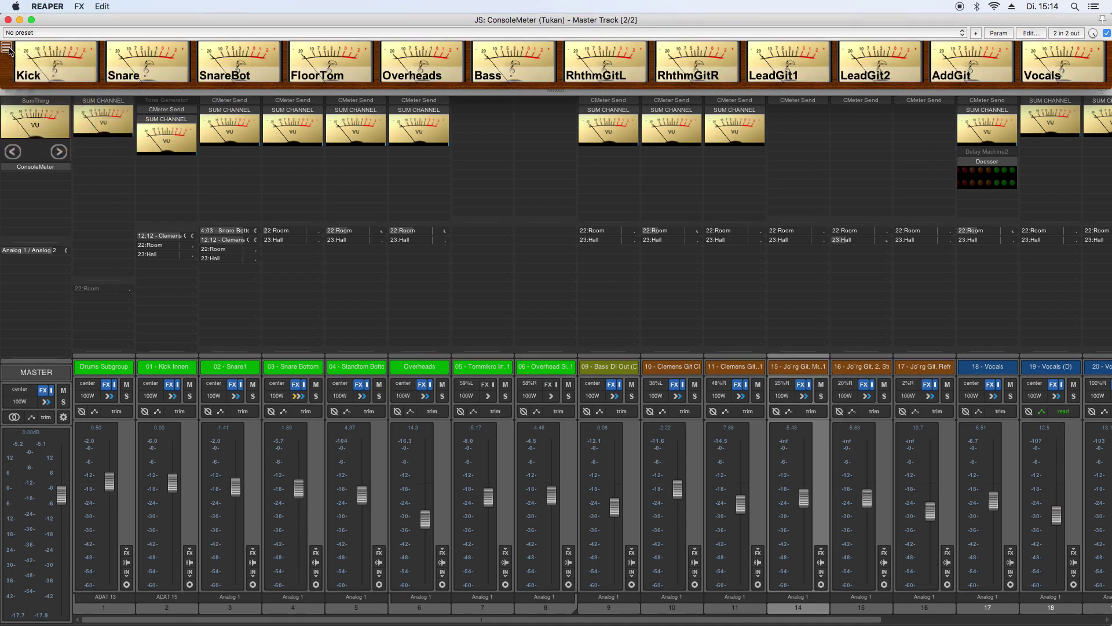
{"action": "left_click", "coordinate": [7, 48]}
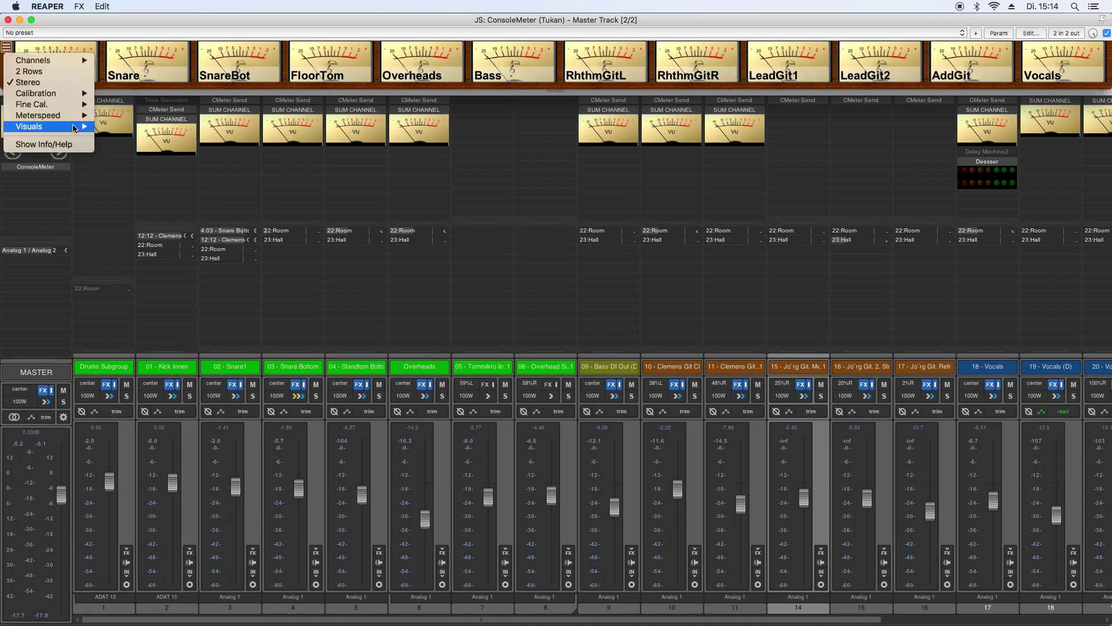
{"action": "mouse_move", "coordinate": [69, 126]}
{"action": "left_click", "coordinate": [133, 160]}
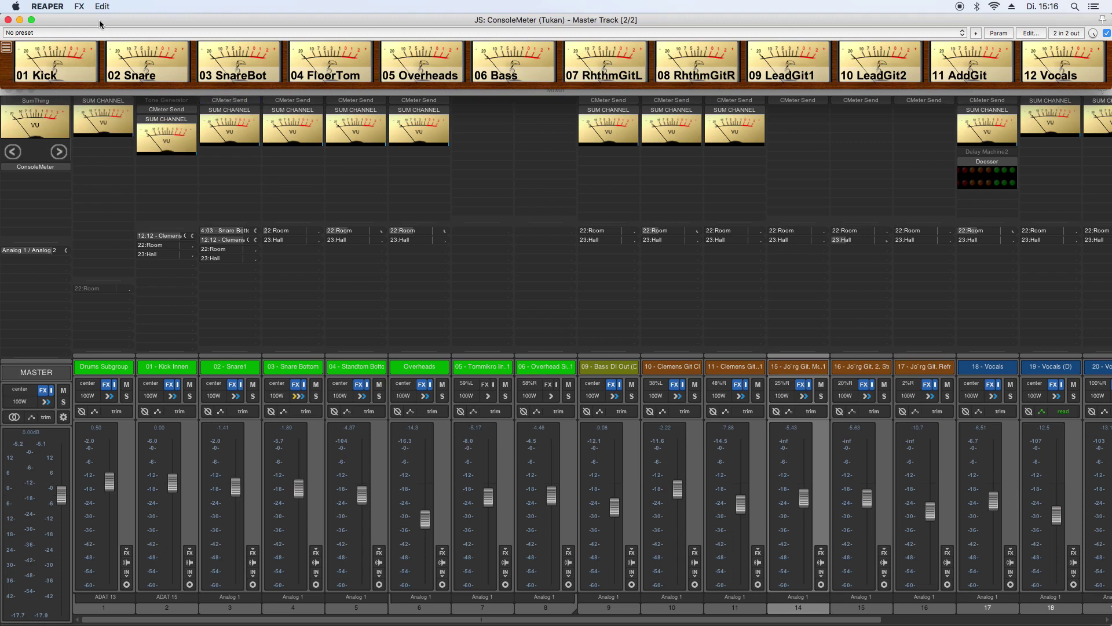
Close the floating ConsoleMeter window and open the master track's FX chain.
{"action": "left_click_drag", "start_coordinate": [103, 22], "coordinate": [79, 21]}
{"action": "left_click", "coordinate": [8, 20]}
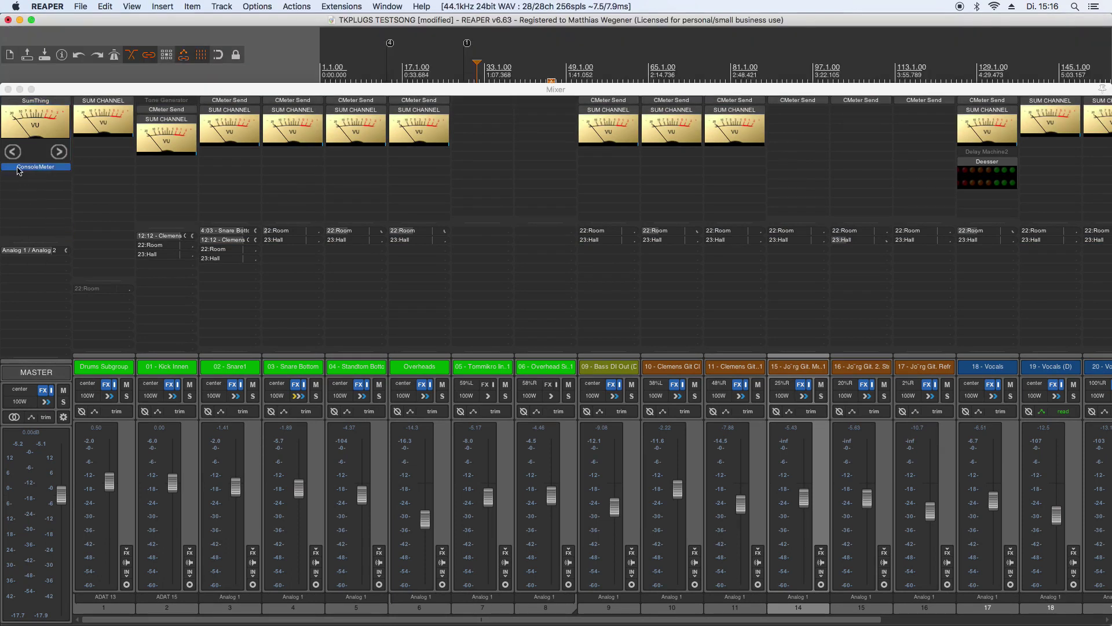
{"action": "left_click", "coordinate": [45, 390]}
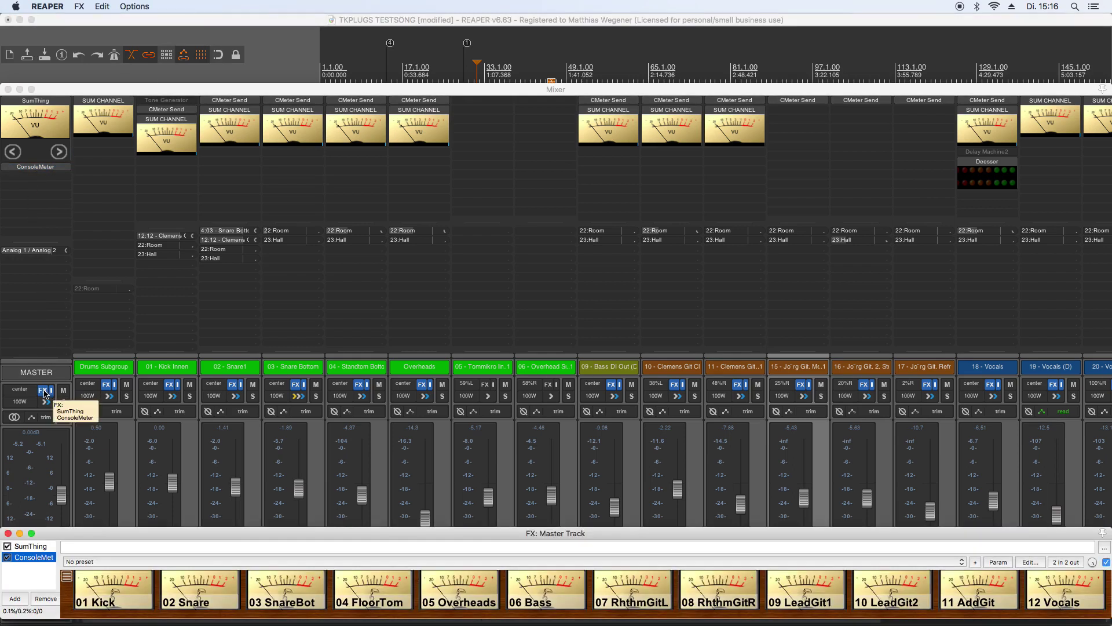
Dock the master track's FX chain window in the docker and close the mixer.
{"action": "left_click_drag", "start_coordinate": [46, 617], "coordinate": [69, 366]}
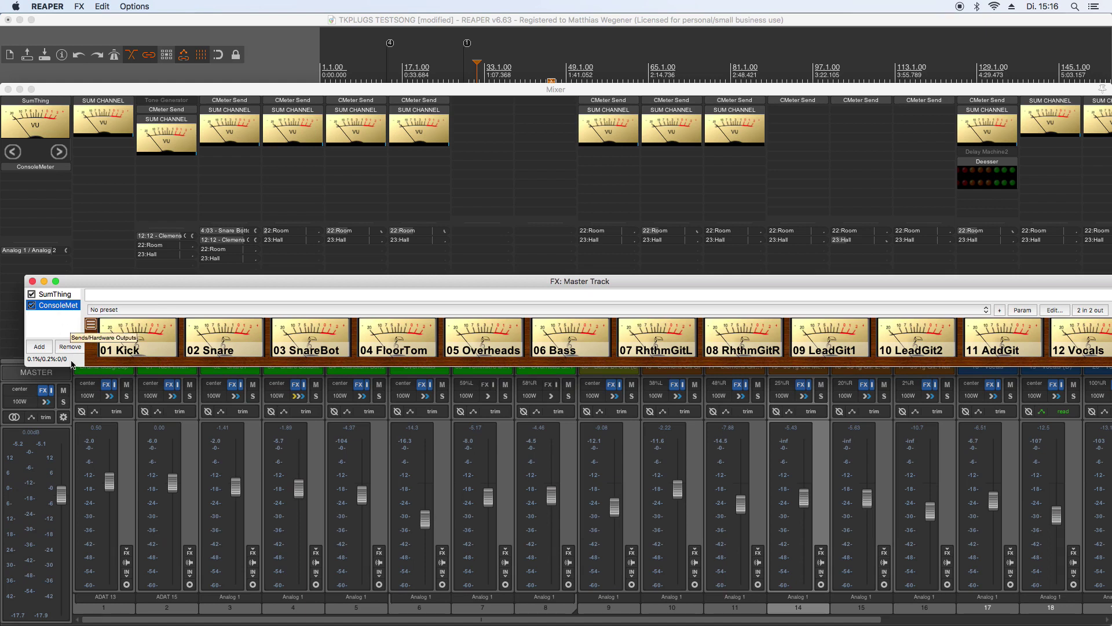
{"action": "right_click", "coordinate": [72, 364]}
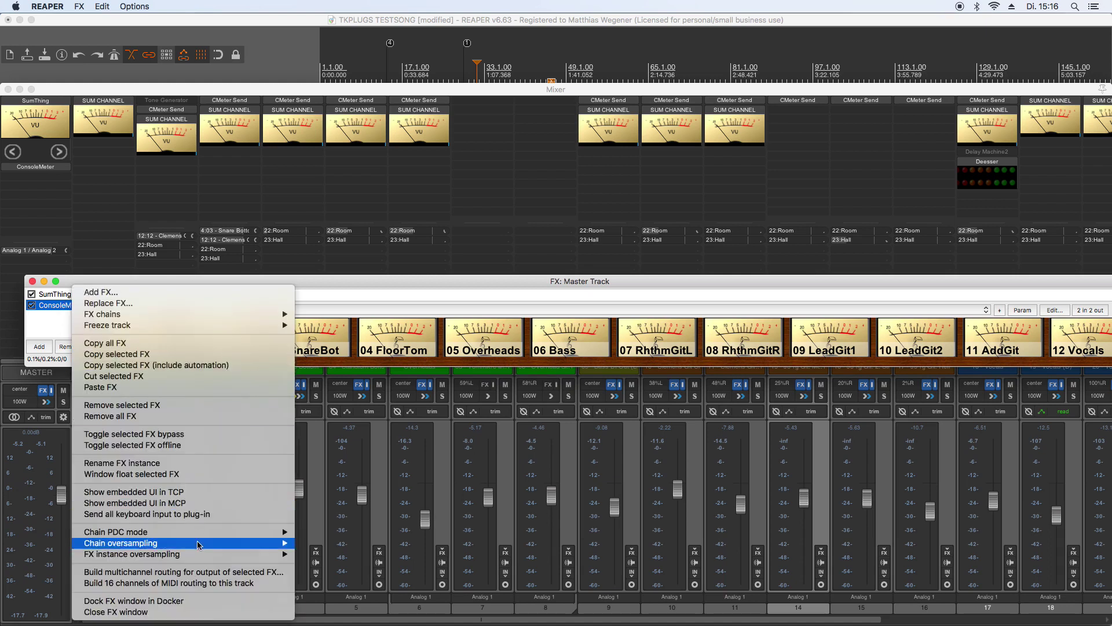
{"action": "left_click", "coordinate": [181, 603]}
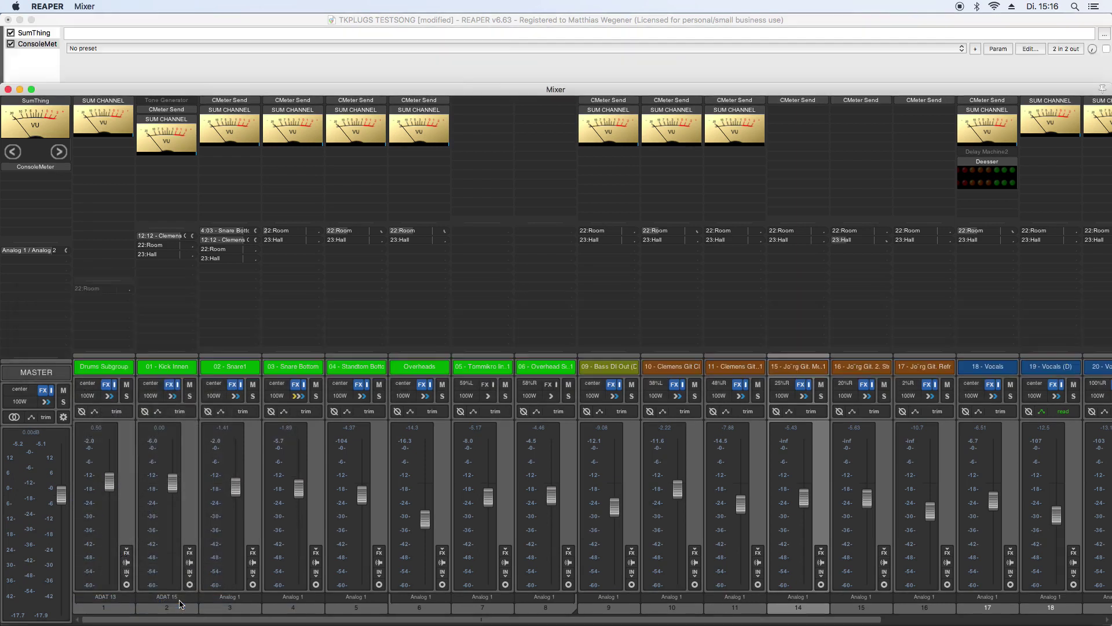
{"action": "left_click", "coordinate": [8, 89]}
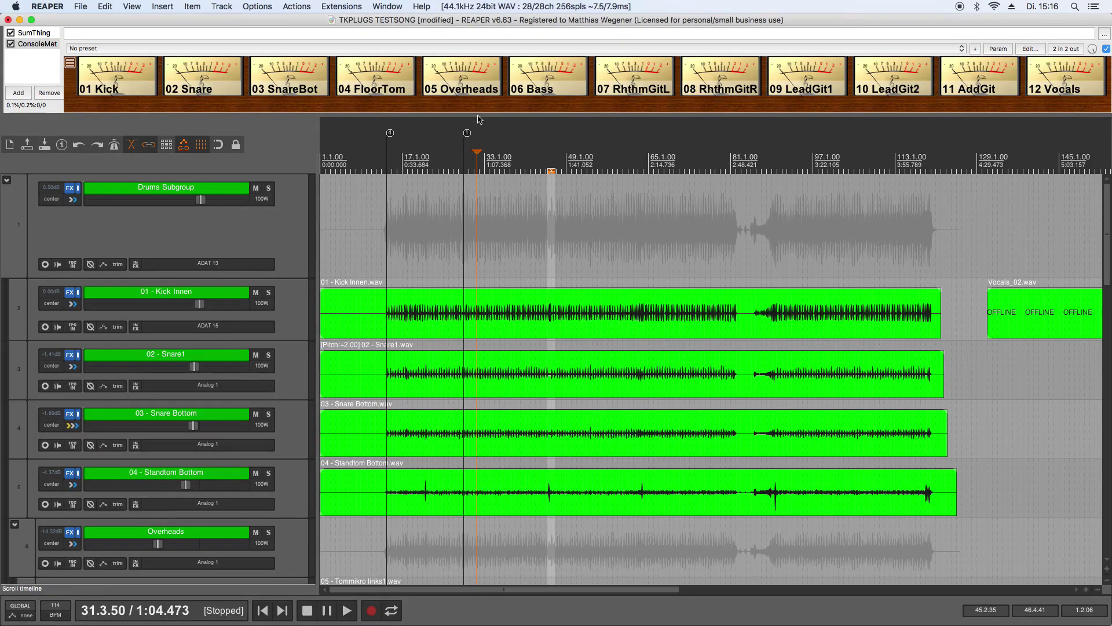